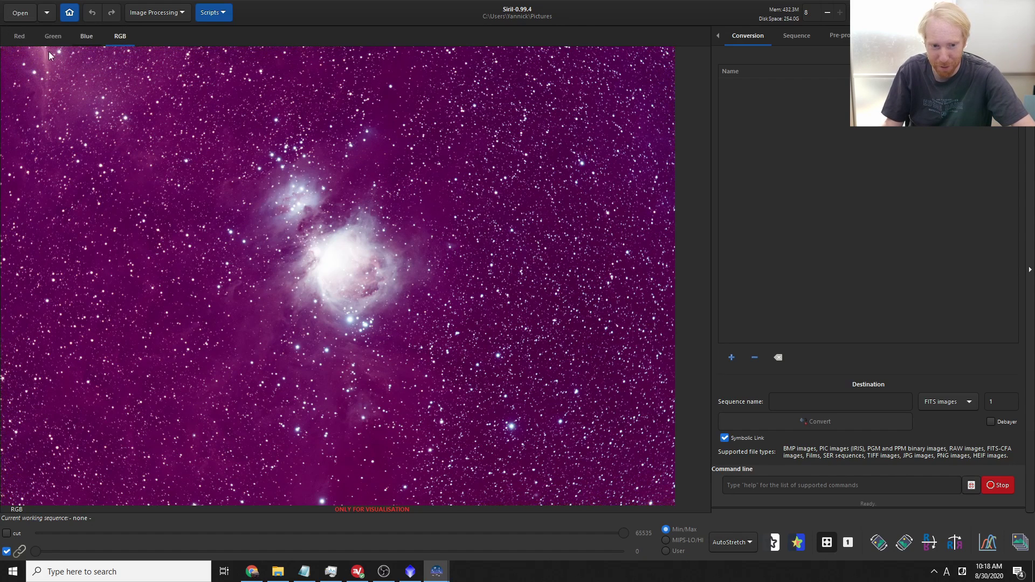
click(12, 39)
Inspect the green, blue and red channels individually, then return to the RGB composite.
click(54, 38)
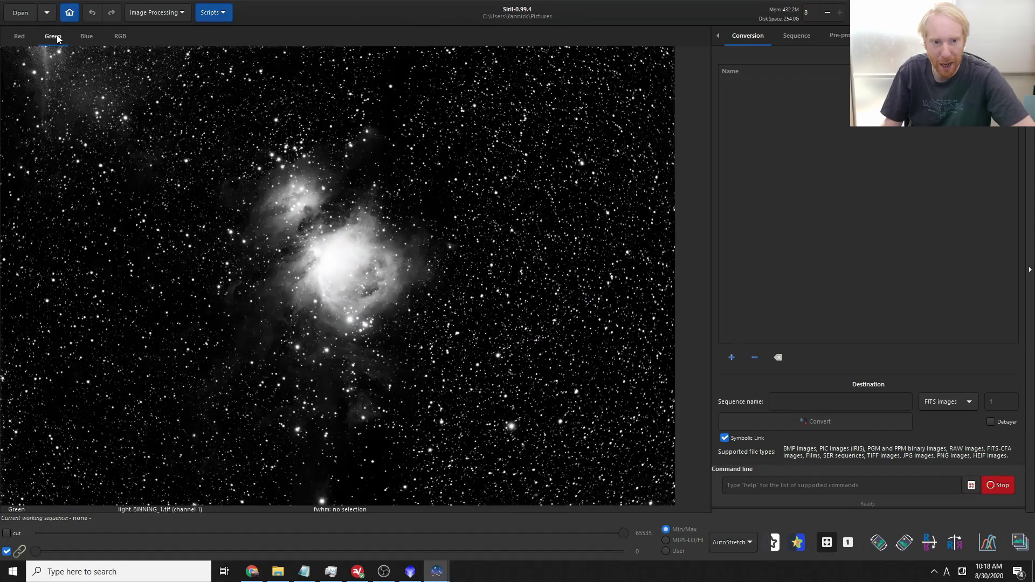
click(87, 38)
click(56, 39)
click(19, 39)
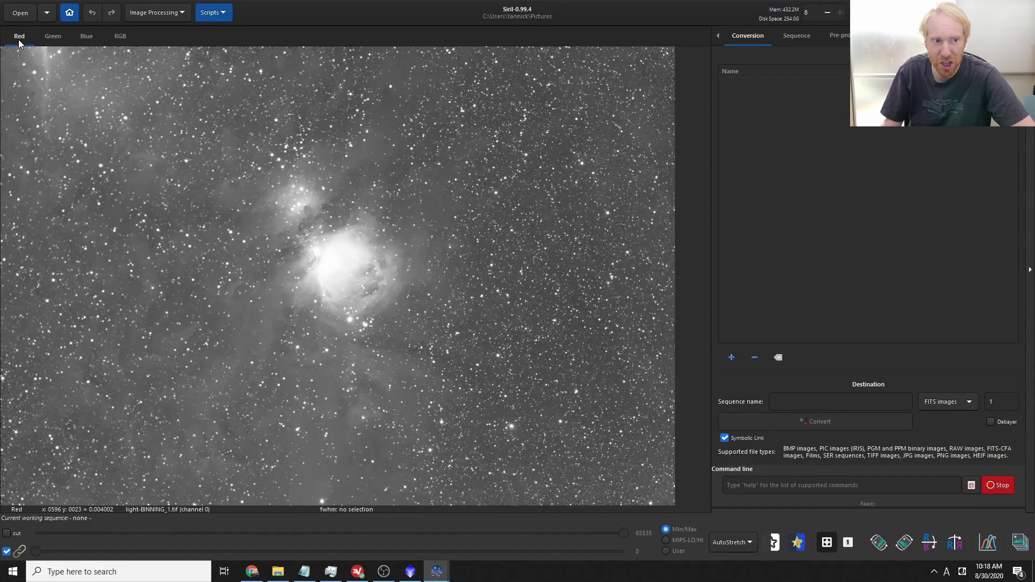
click(120, 38)
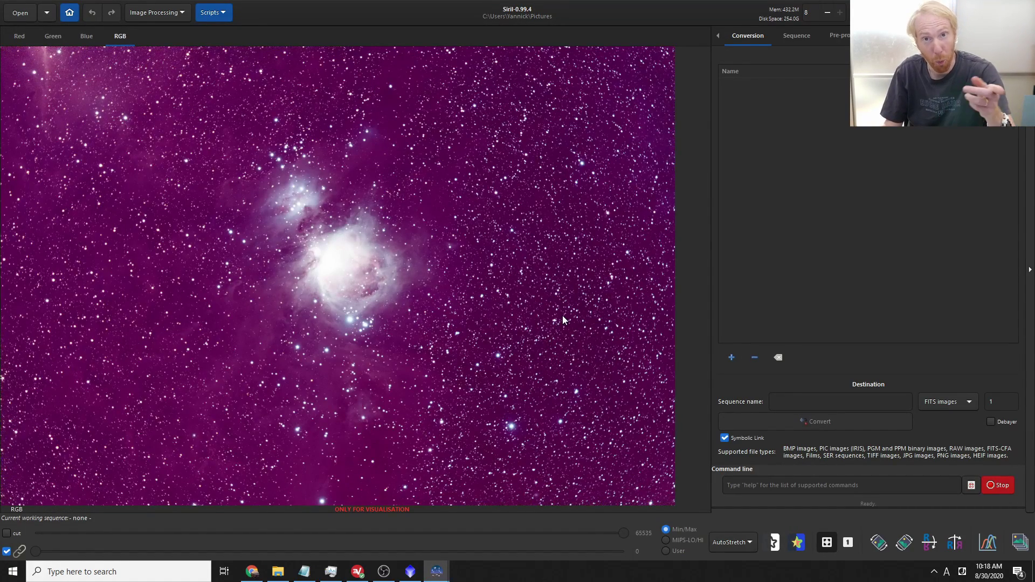
Switch the display stretch to Linear and back to AutoStretch, dismissing the visualization-only warning.
click(734, 542)
click(736, 451)
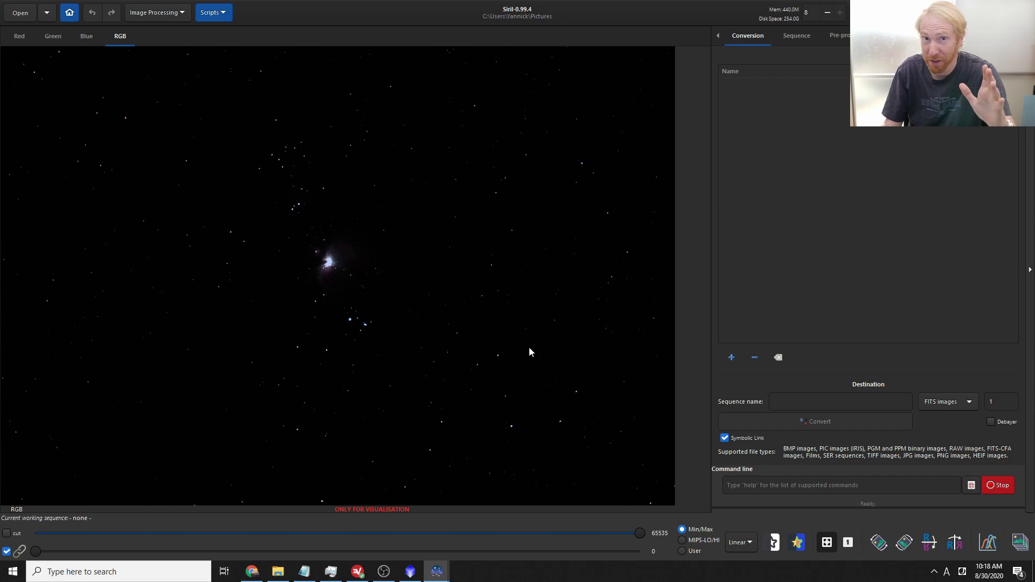
click(746, 547)
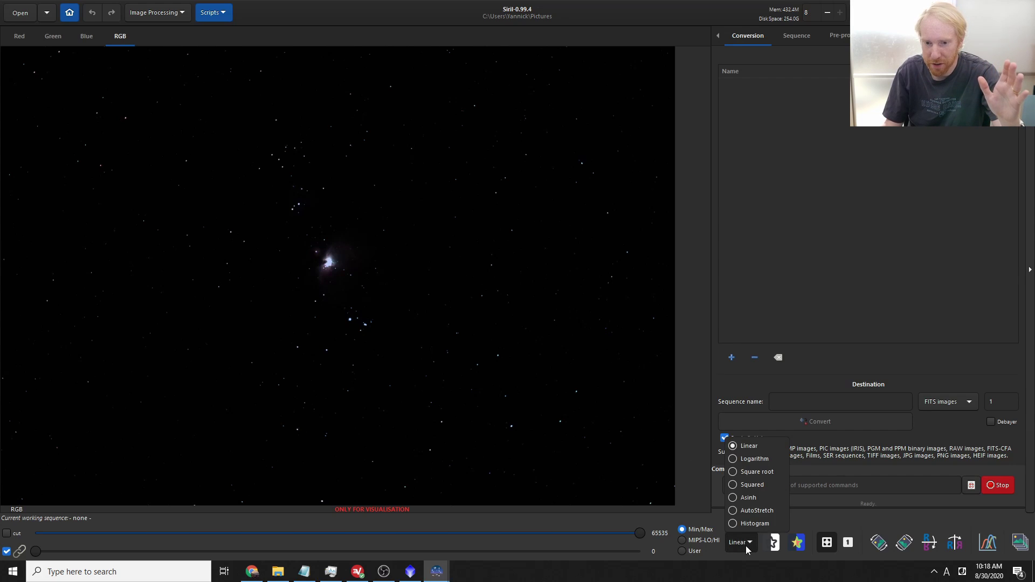
click(754, 512)
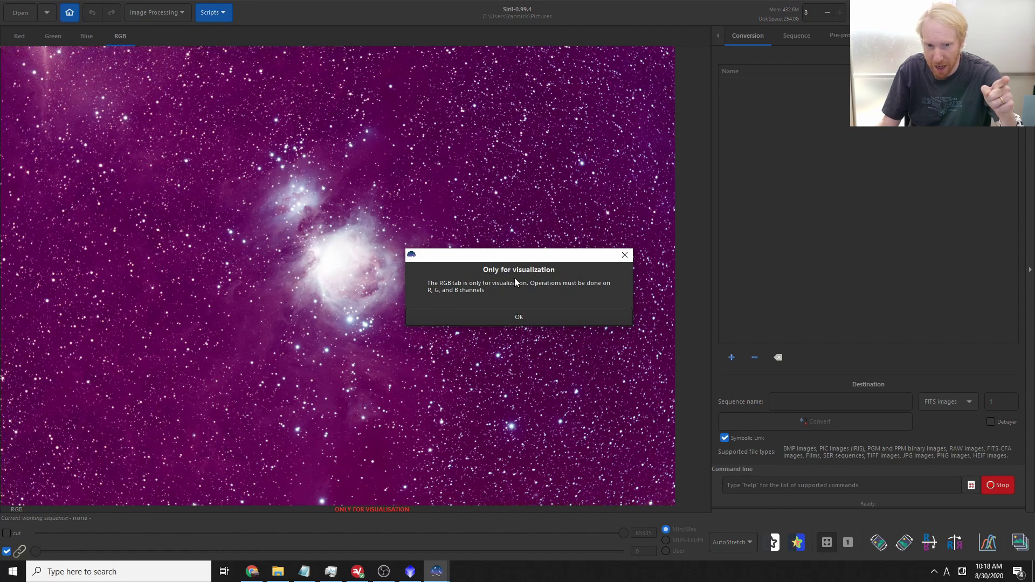
click(493, 319)
On the red channel, crop to a selection just inside the image borders, then view RGB again.
click(15, 40)
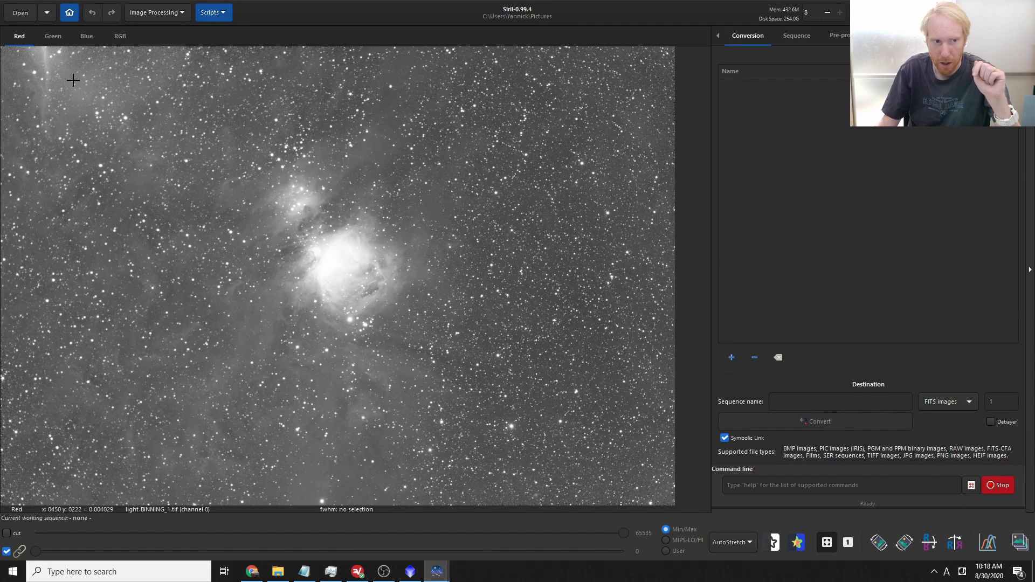
drag(66, 70, 231, 185)
drag(312, 246, 649, 489)
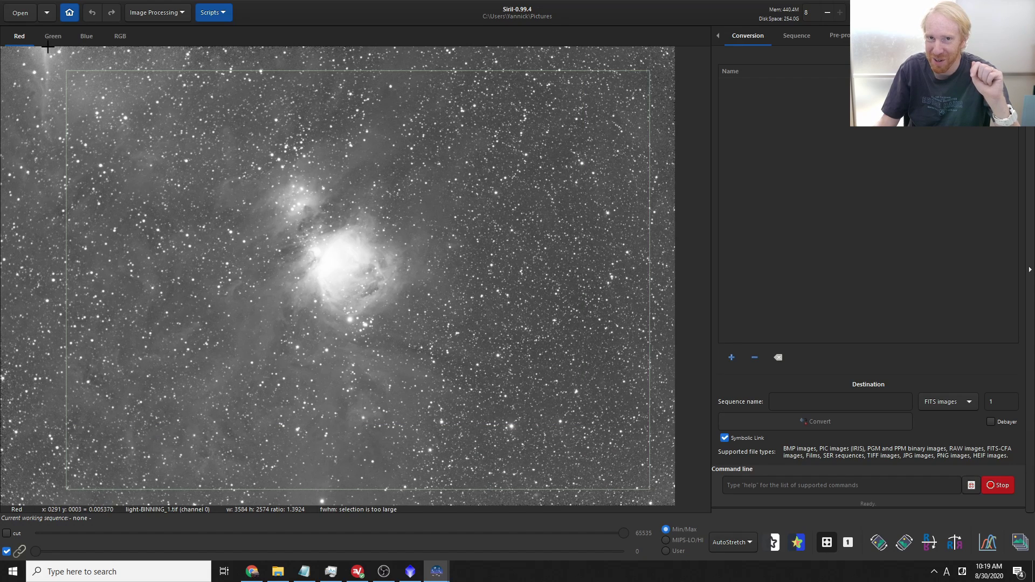
right_click(407, 234)
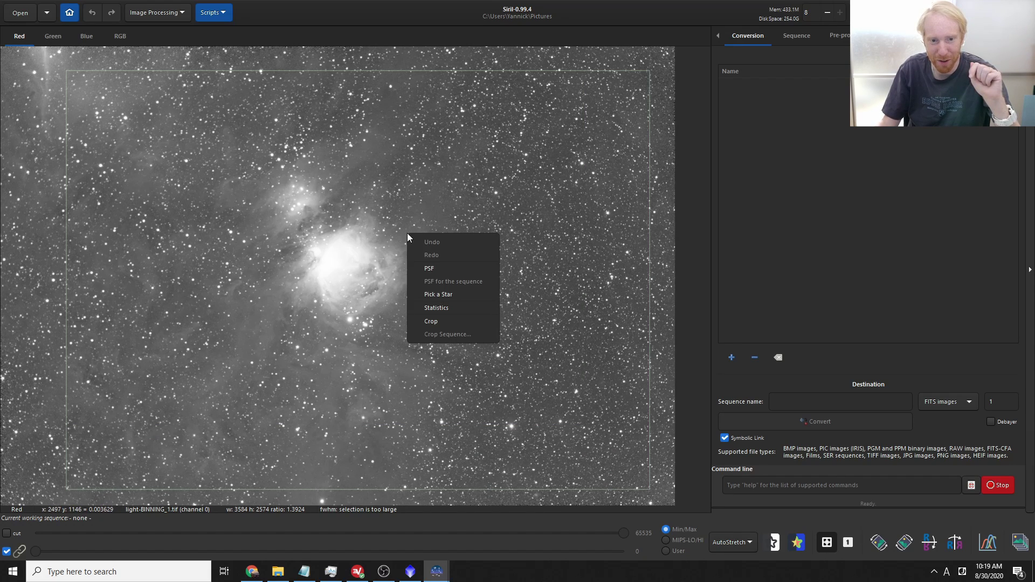
click(450, 324)
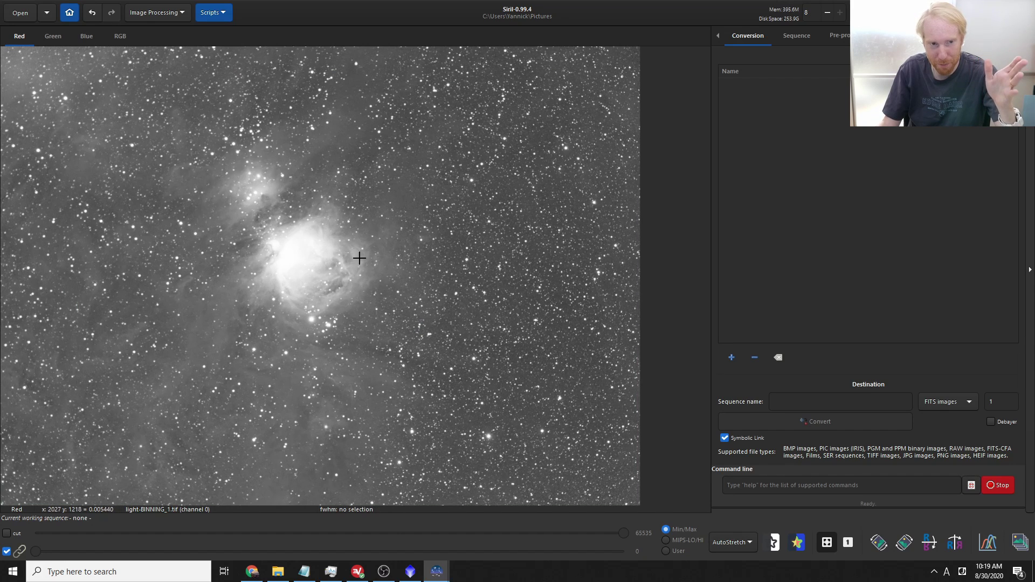
click(120, 36)
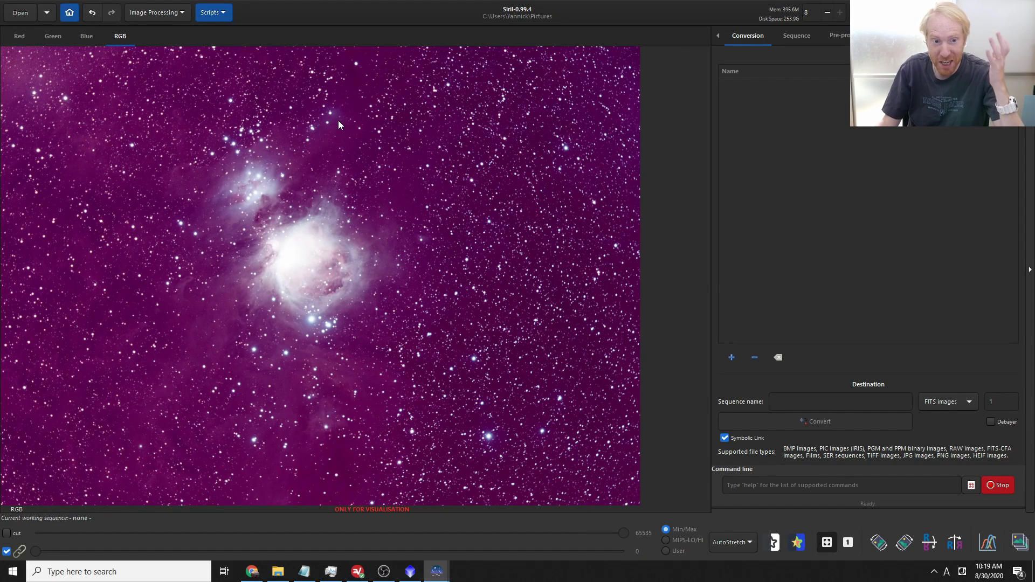
In Photometric Color Calibration, search the catalogue and pick the Orion Nebula as target.
click(176, 12)
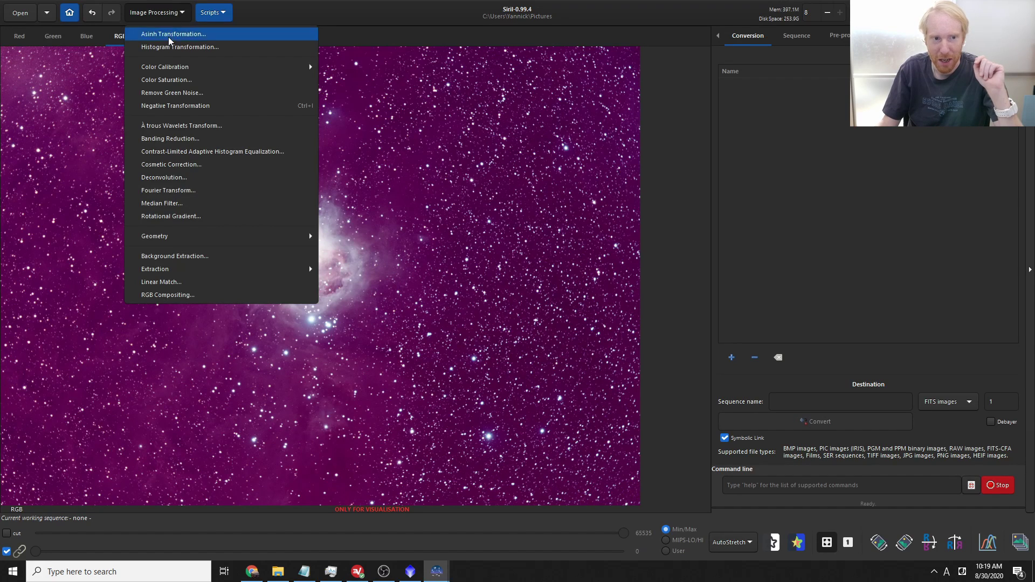
mouse_move(289, 74)
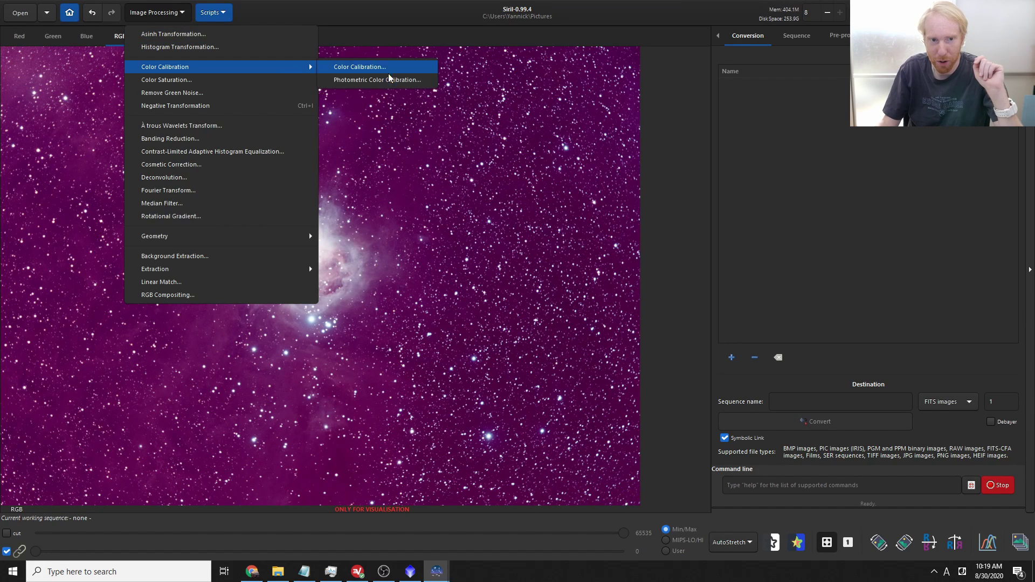
click(378, 85)
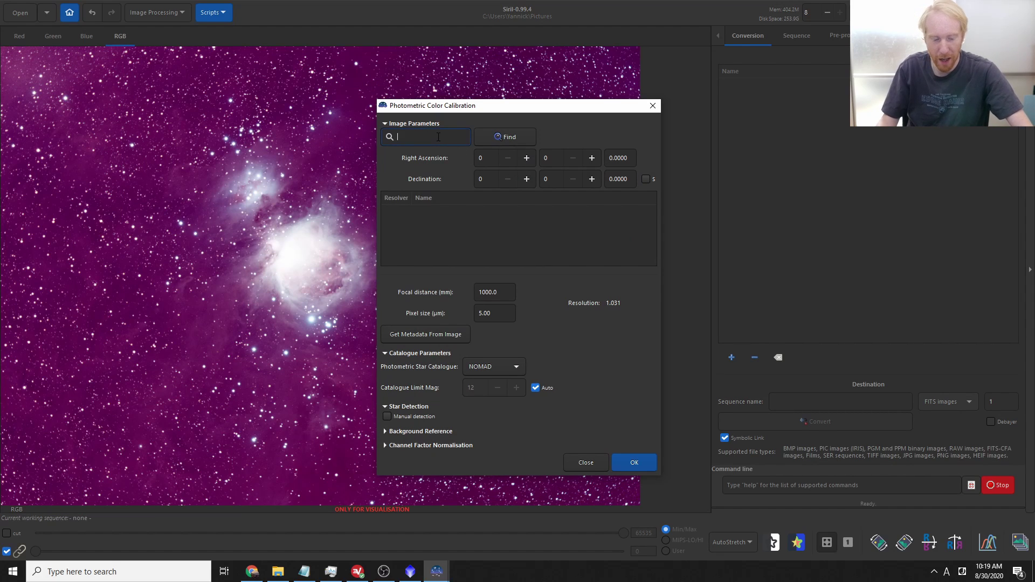
text(m43)
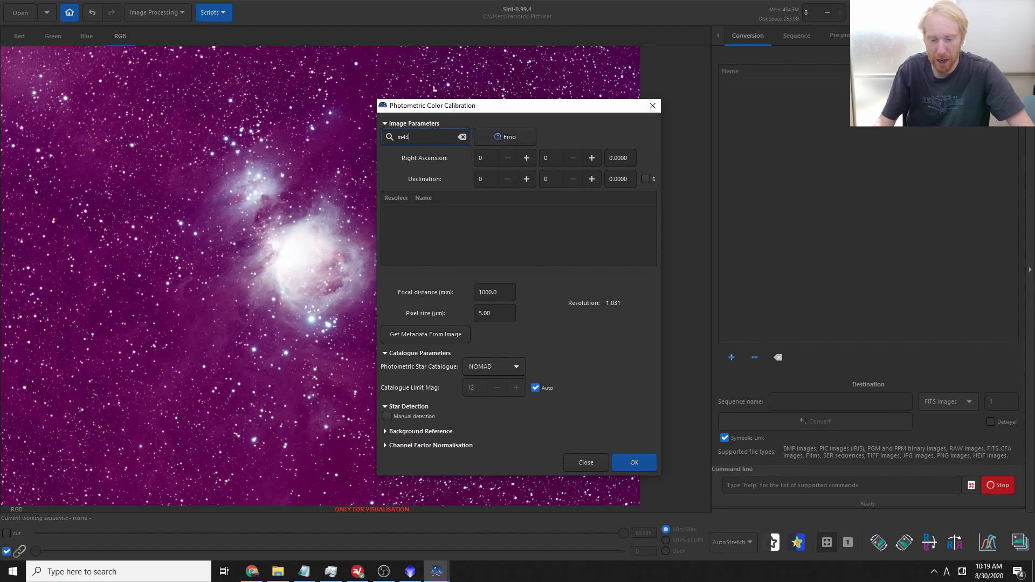
click(507, 137)
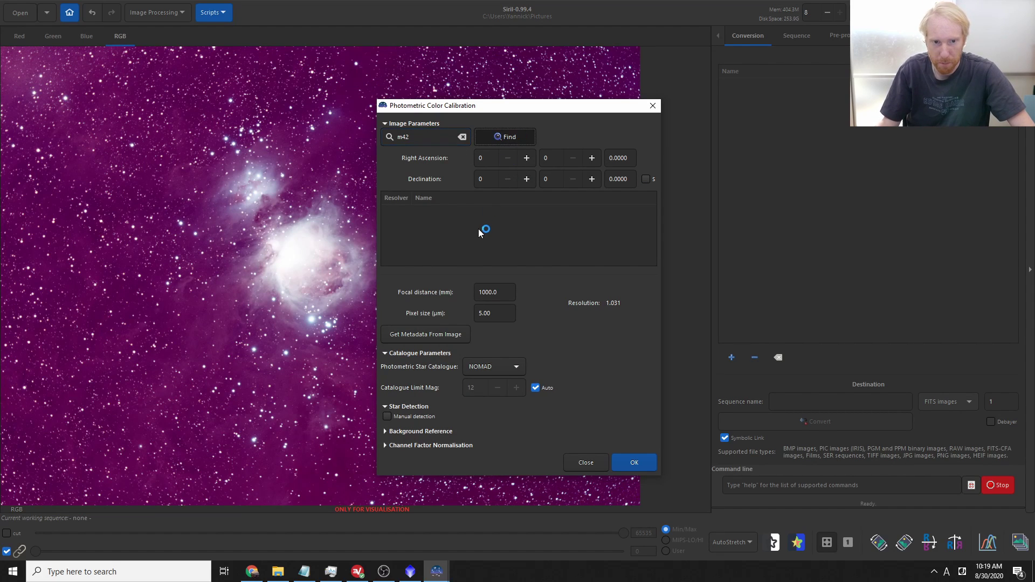
click(414, 211)
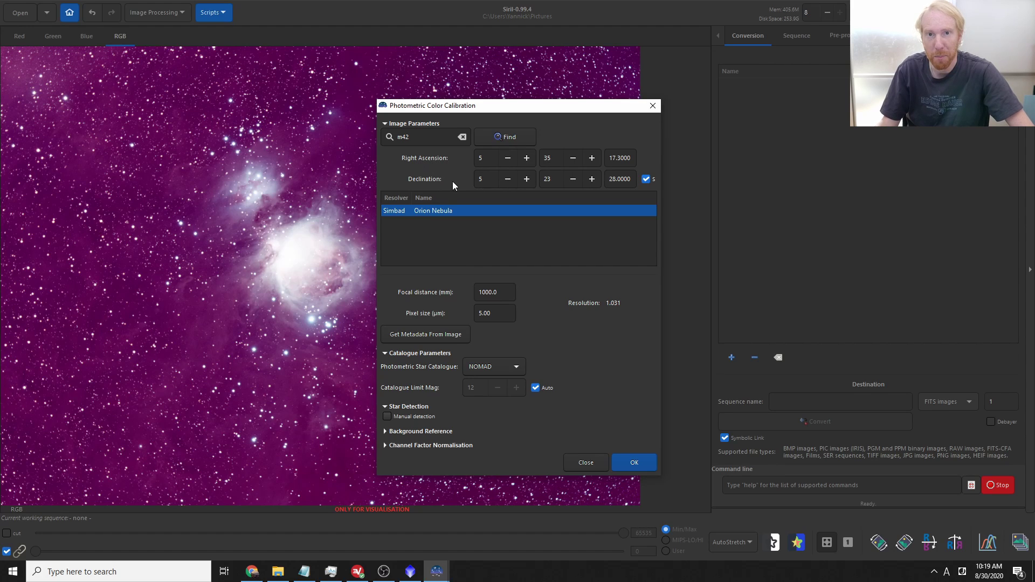
Set focal distance to 200 mm and pixel size to 4.9 µm, then run the calibration.
drag(511, 293, 455, 291)
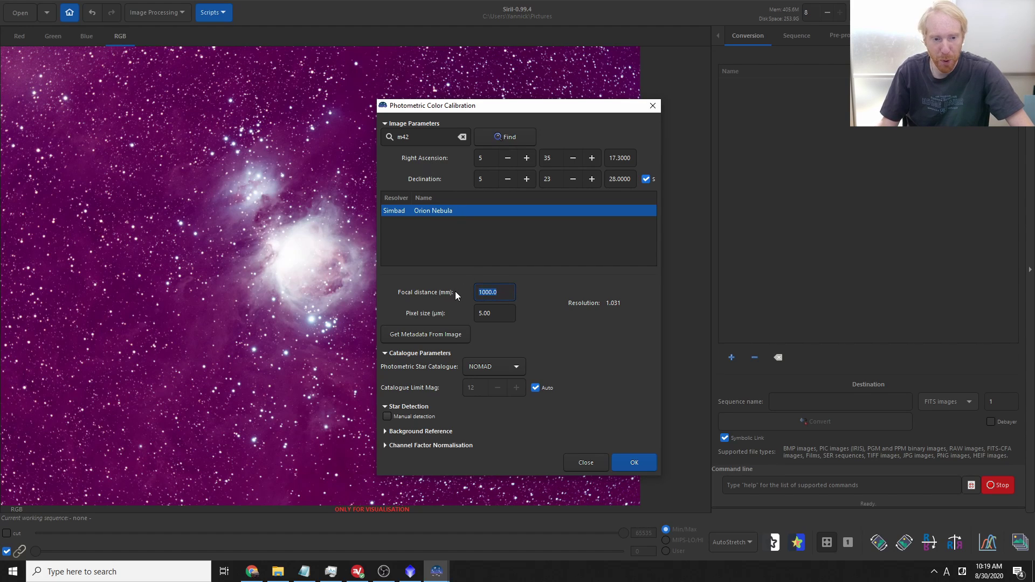
text(200)
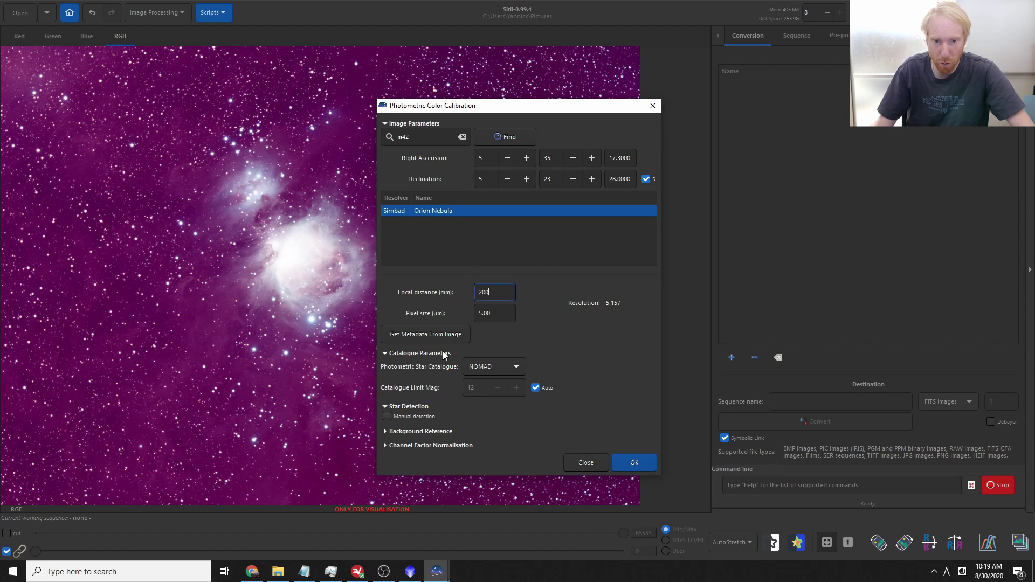
drag(495, 318, 433, 313)
text(4.8)
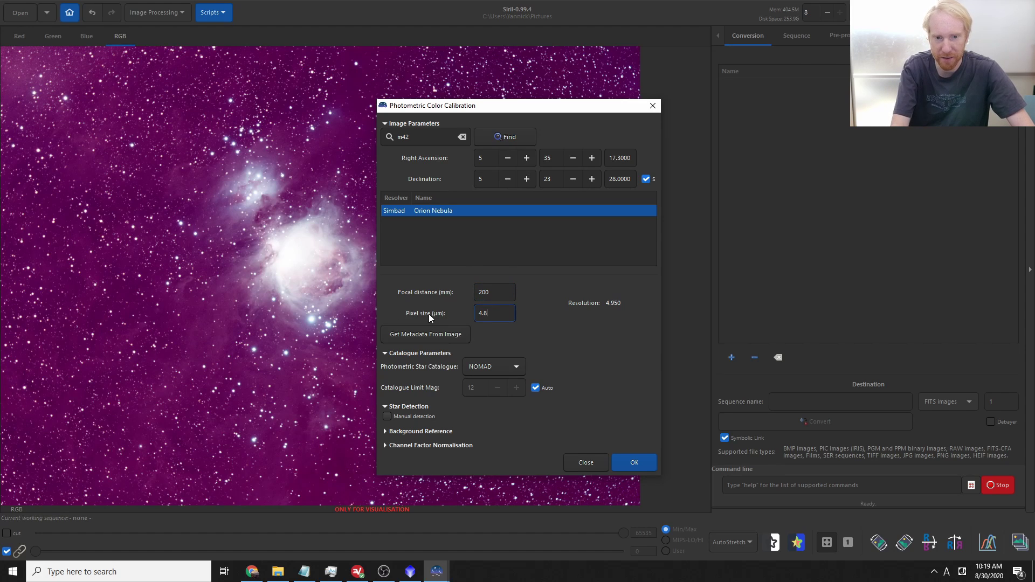
key(BackSpace)
text(9)
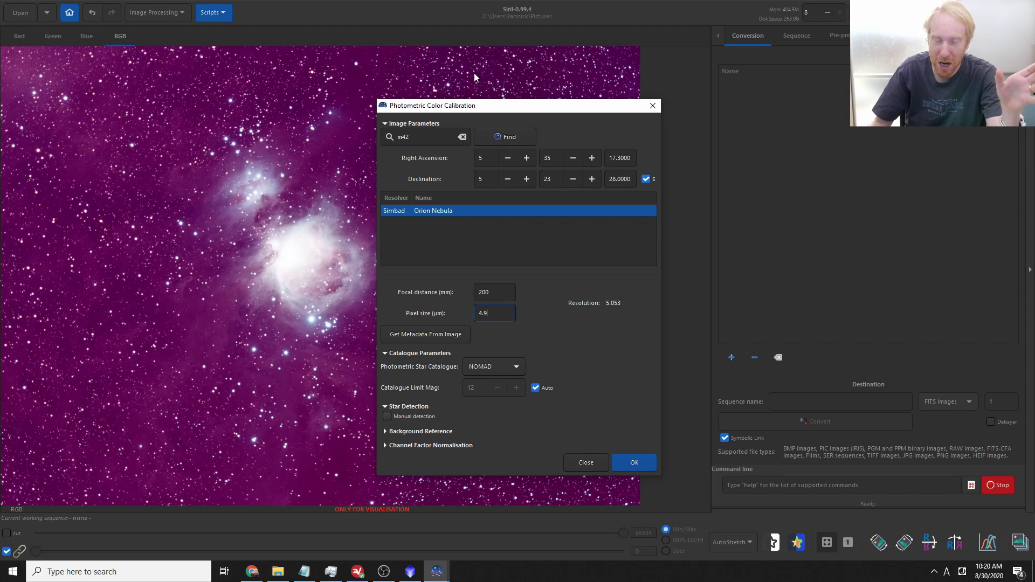
click(642, 463)
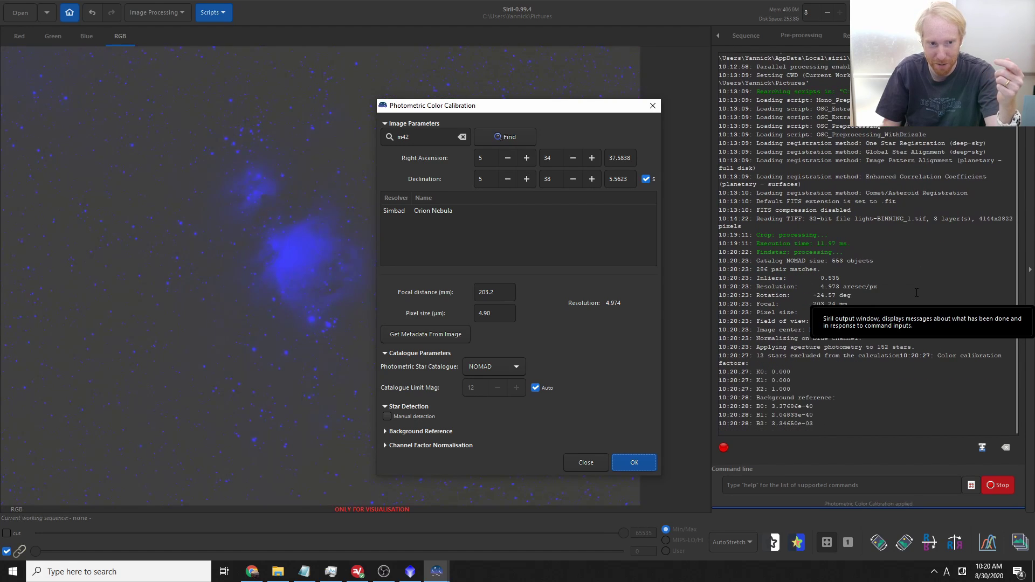
Undo the first calibration, rerun photometric colour calibration, and close its settings.
drag(506, 109, 817, 88)
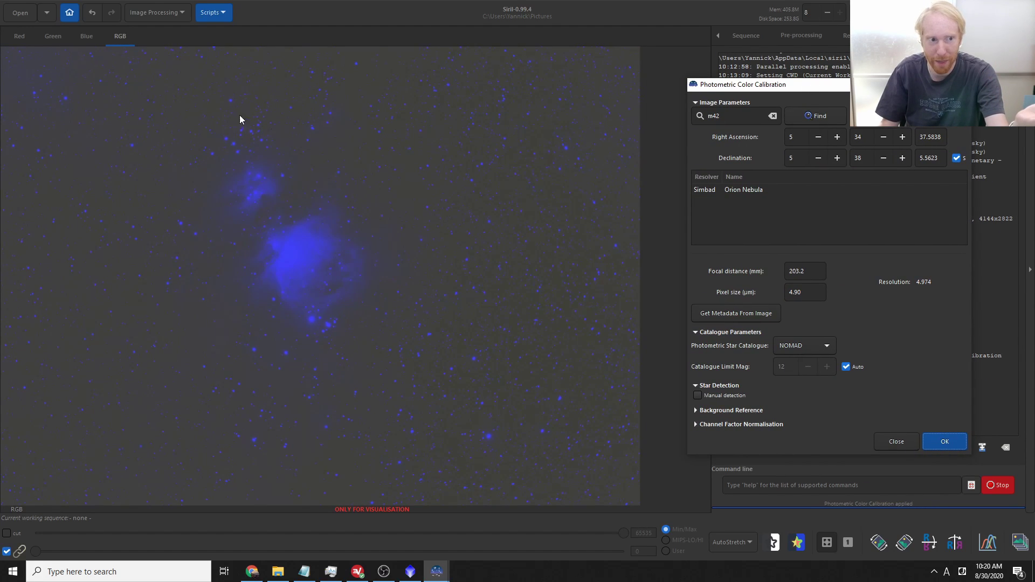
click(92, 12)
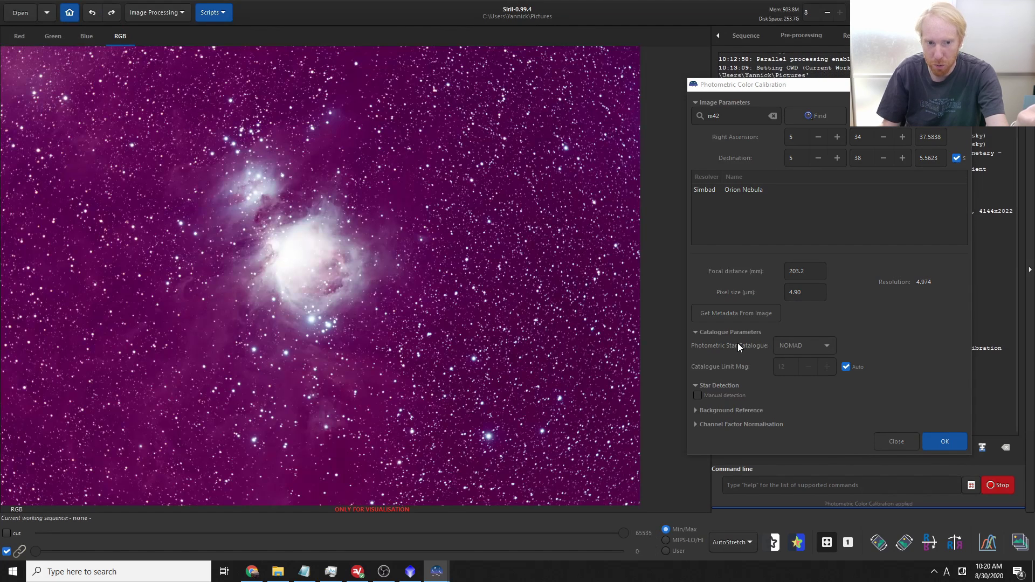
click(947, 441)
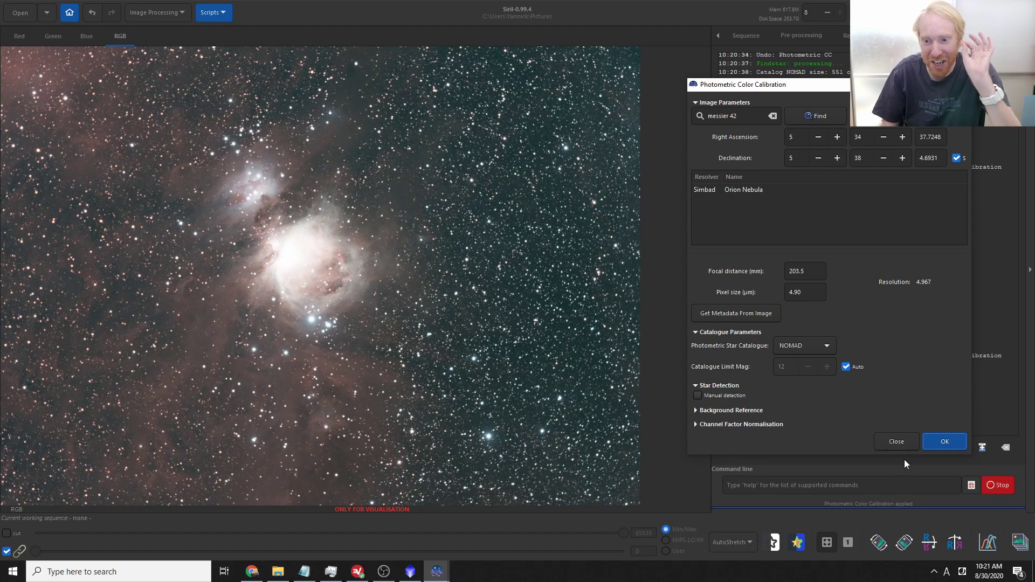
click(894, 441)
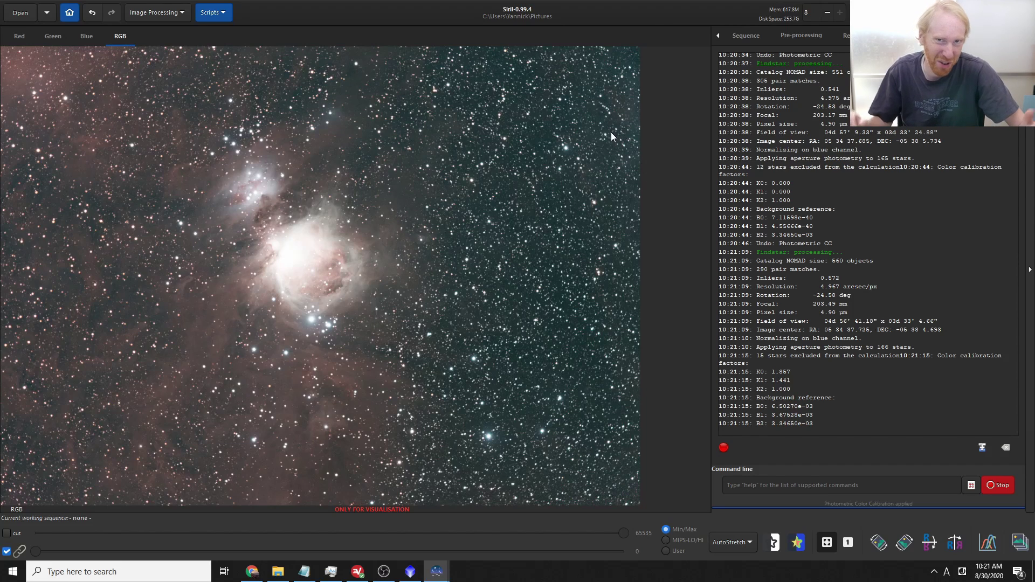
click(166, 12)
Check the photometry star count in the log, then reopen the Image Processing menu.
click(855, 307)
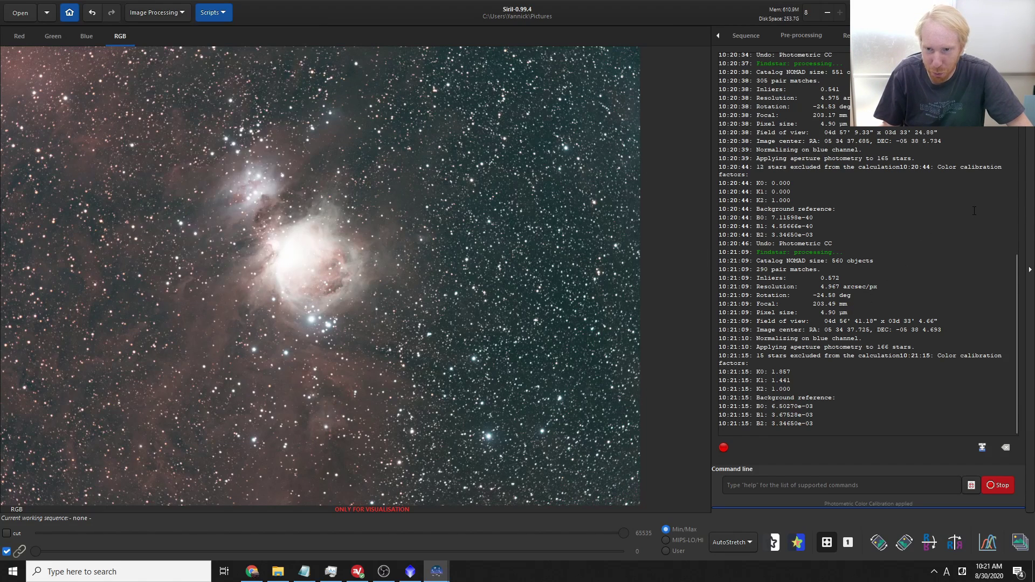
double_click(882, 158)
click(883, 345)
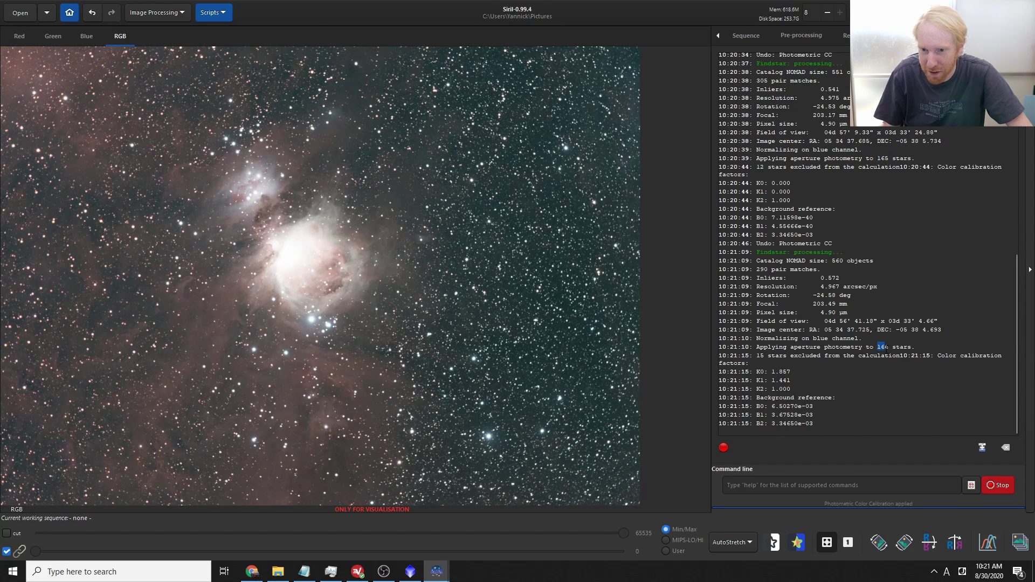
scroll(887, 345, up, 5)
scroll(881, 167, up, 2)
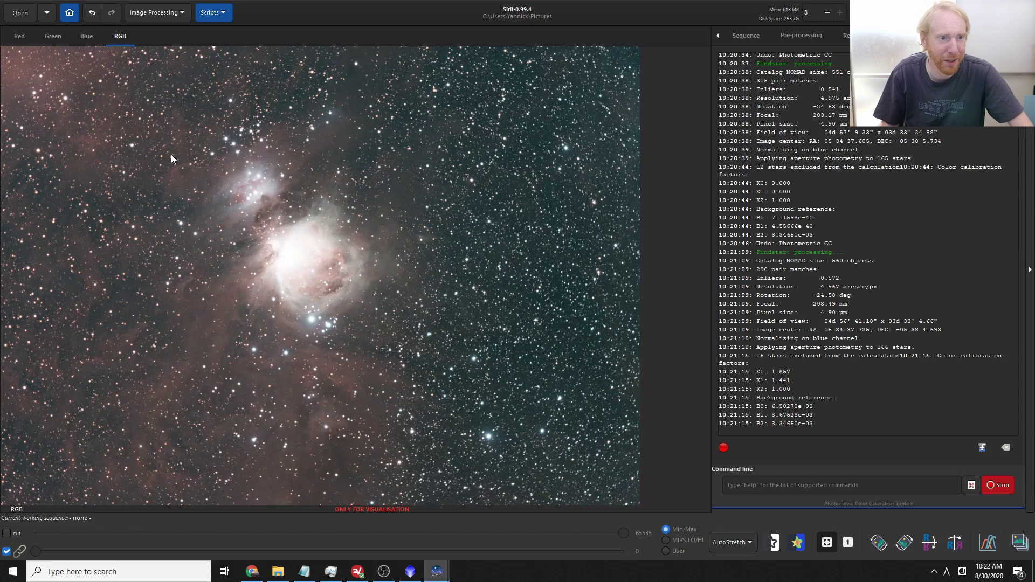
click(161, 15)
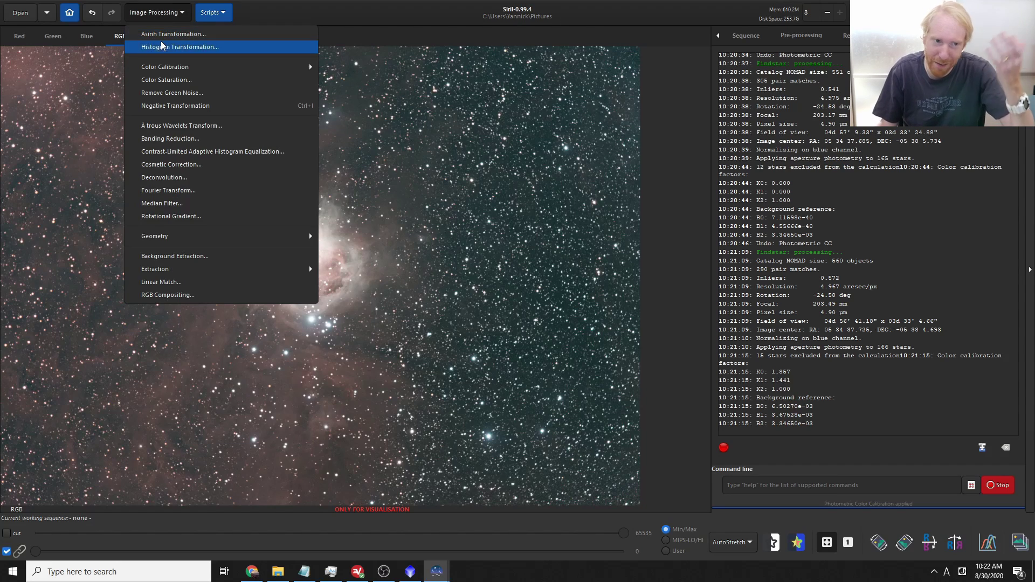
Apply Remove Green Noise with Average Neutral protection and Preserve lightness, then close the dialog.
click(169, 94)
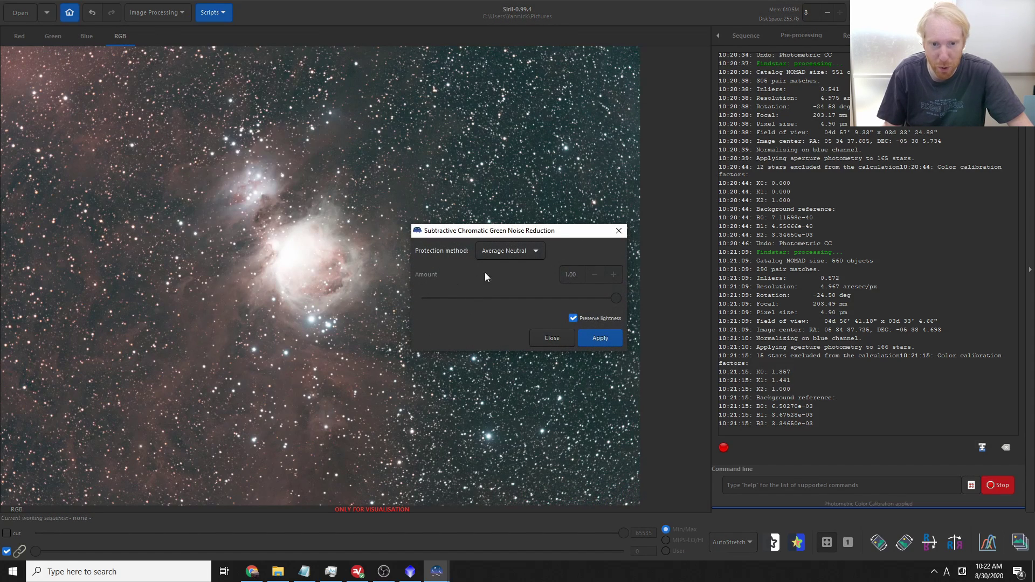
click(604, 343)
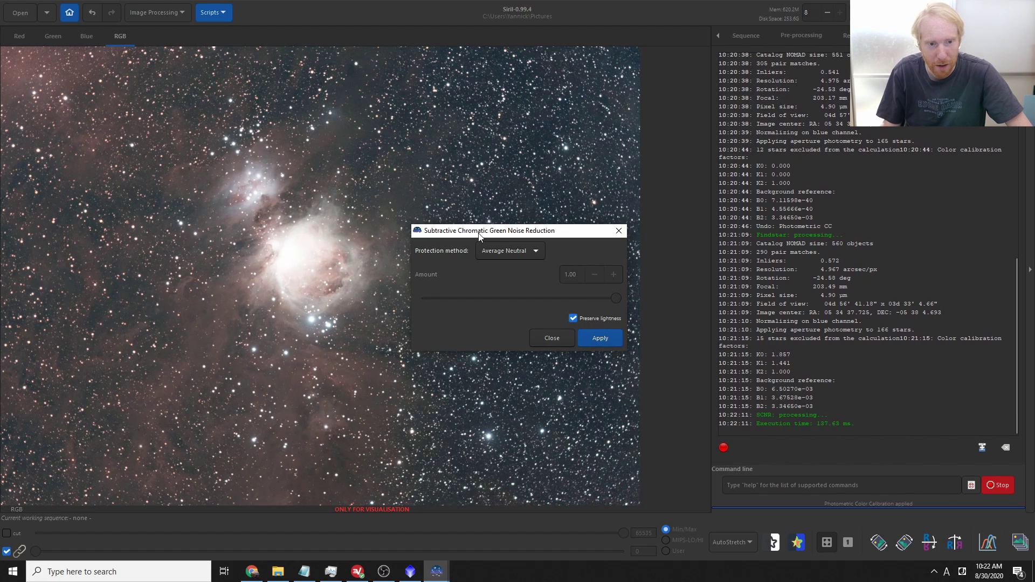
drag(478, 232, 647, 149)
click(723, 256)
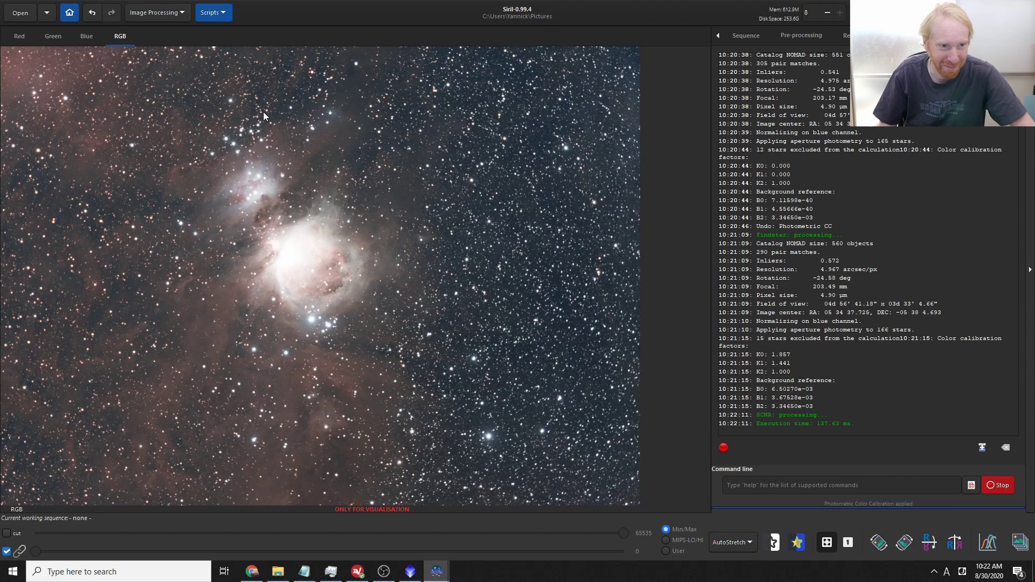
click(158, 11)
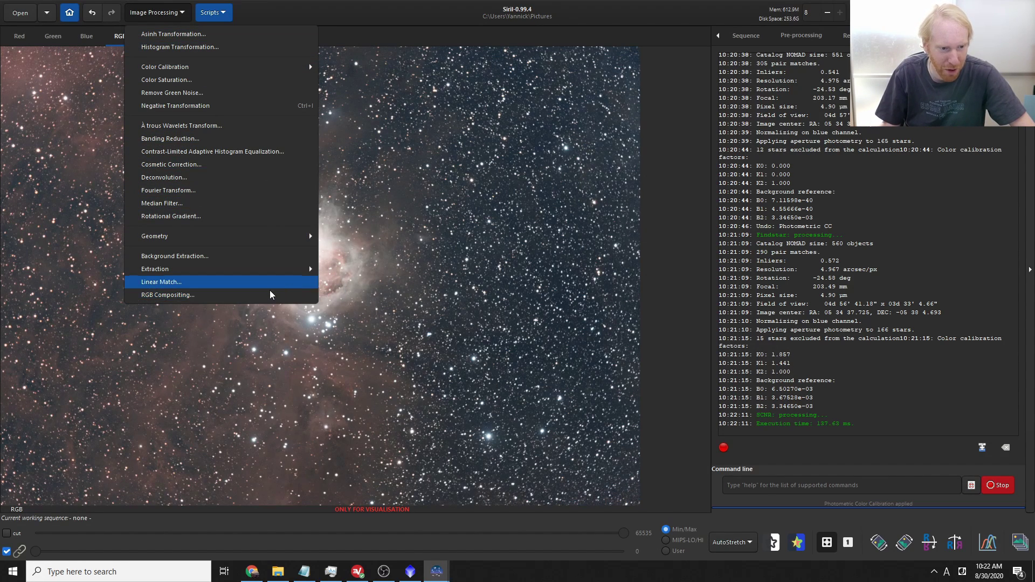
click(560, 444)
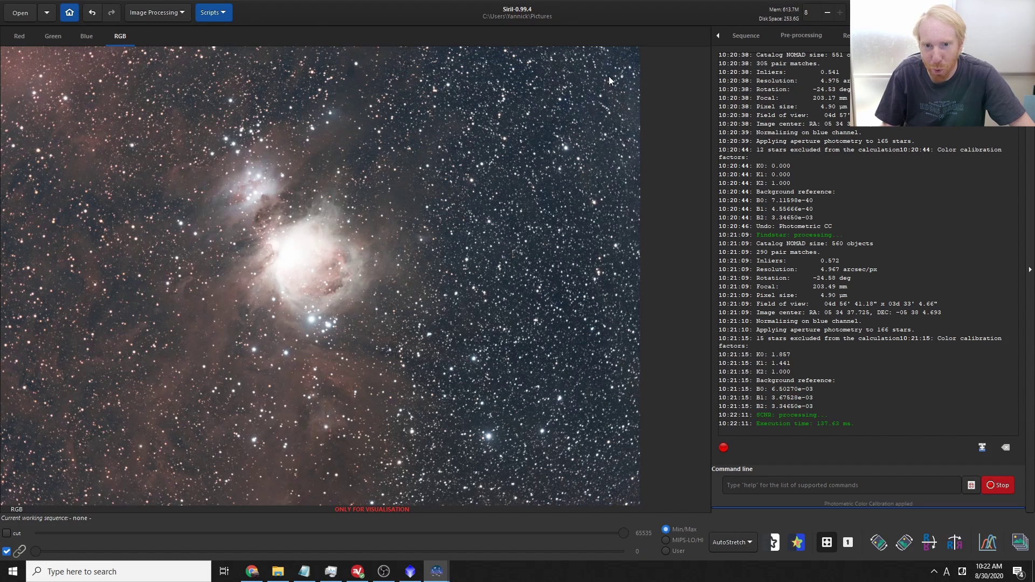
click(147, 15)
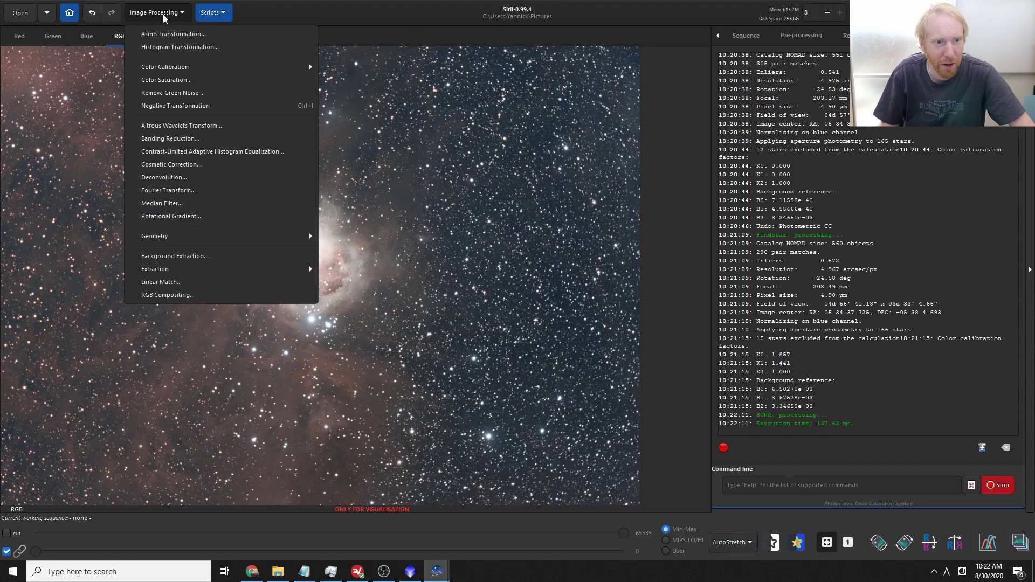
Open Background Extraction, dismiss the RGB visualisation warning, and switch to the red channel.
click(174, 258)
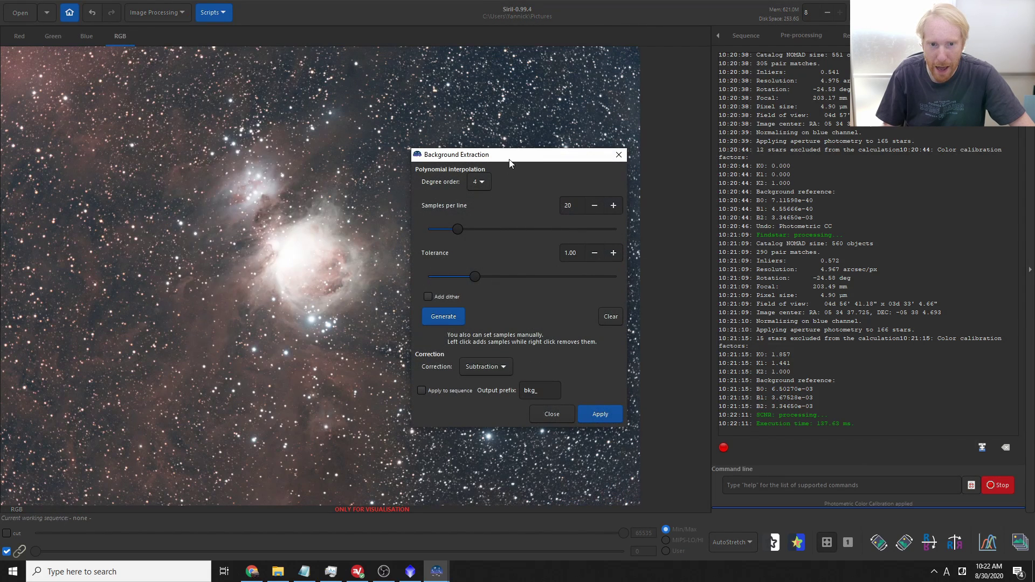
drag(510, 160, 900, 128)
click(574, 176)
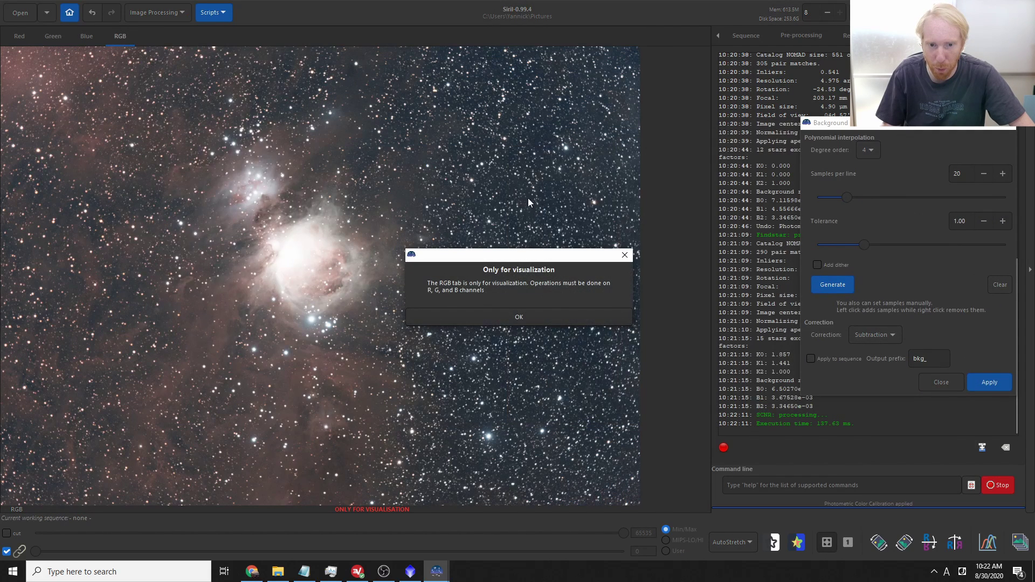
click(519, 317)
click(19, 35)
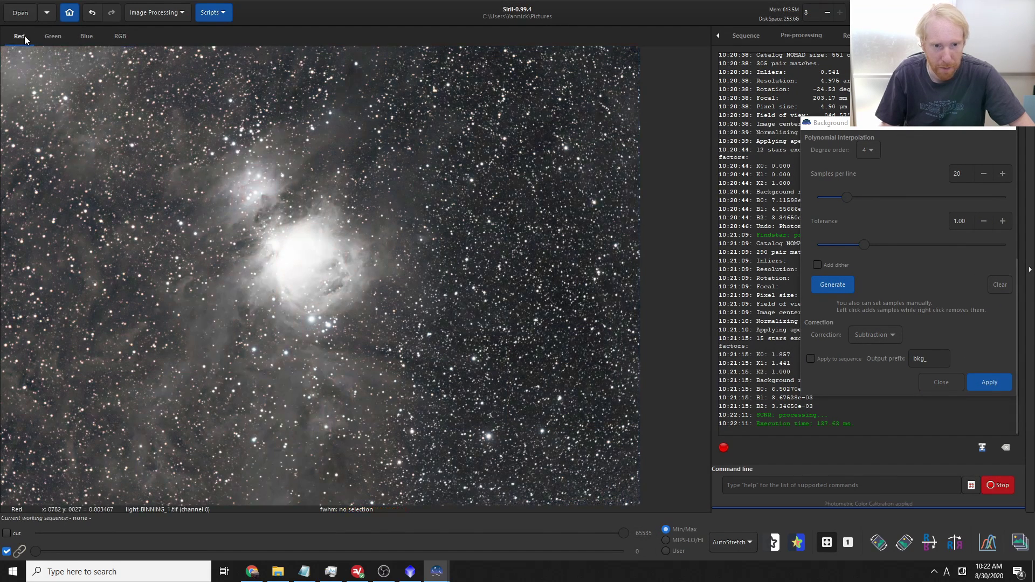
Place background samples across the upper-right, right-edge and lower-right empty sky.
click(584, 255)
click(594, 221)
click(548, 144)
click(542, 71)
click(585, 77)
click(621, 62)
click(630, 109)
click(611, 150)
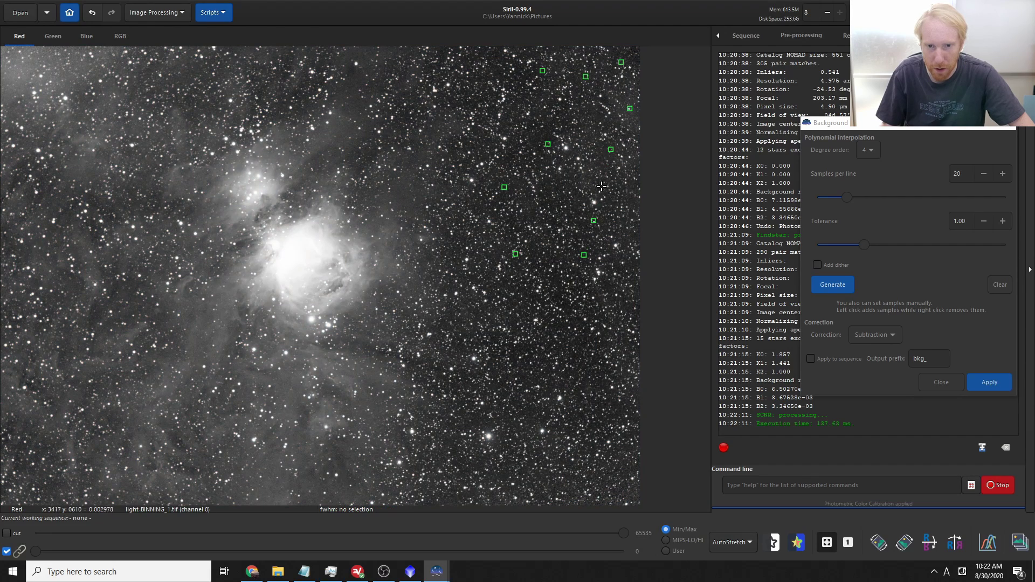
click(626, 249)
click(627, 294)
click(628, 331)
click(601, 378)
click(484, 311)
click(492, 386)
click(490, 426)
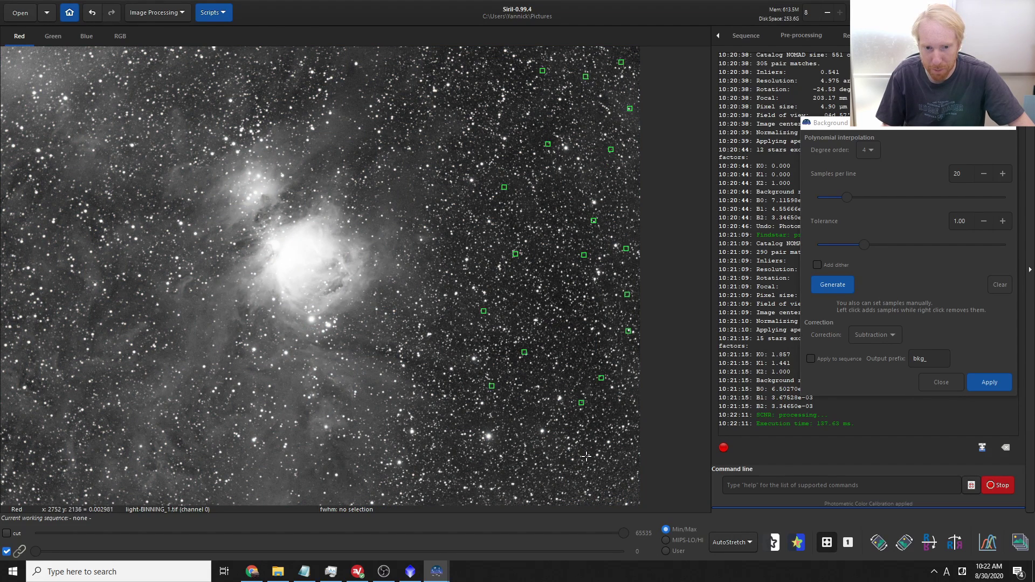
click(597, 481)
click(533, 493)
click(492, 482)
click(470, 475)
click(576, 358)
click(540, 306)
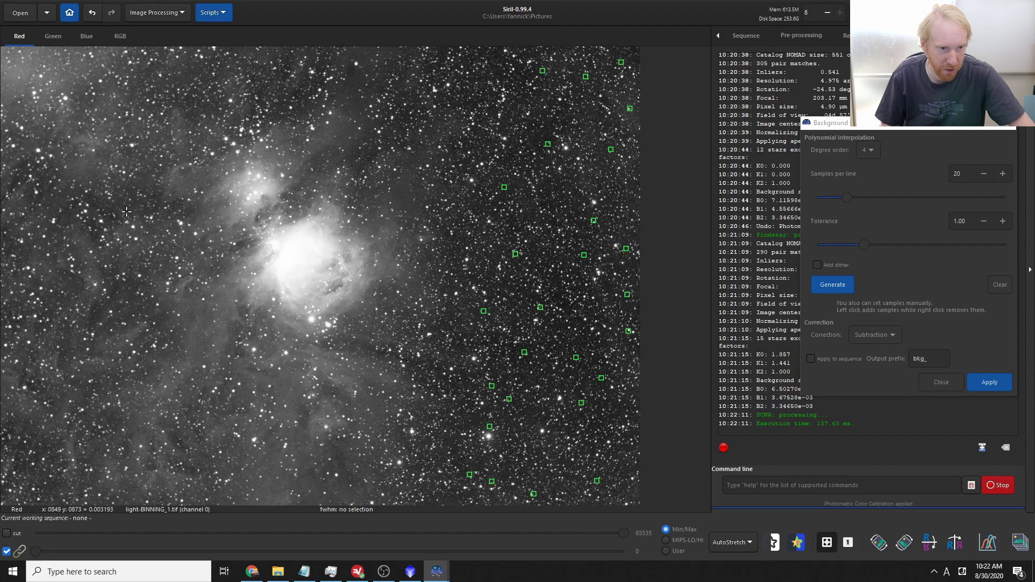
Add samples on the left edge and right star field, then subtract the background.
click(101, 212)
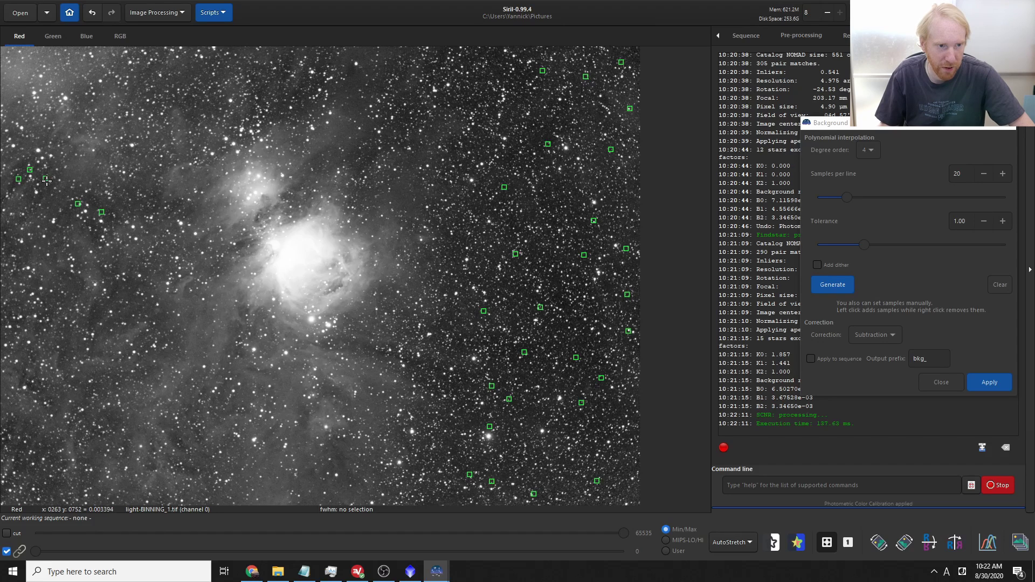
click(8, 319)
click(26, 452)
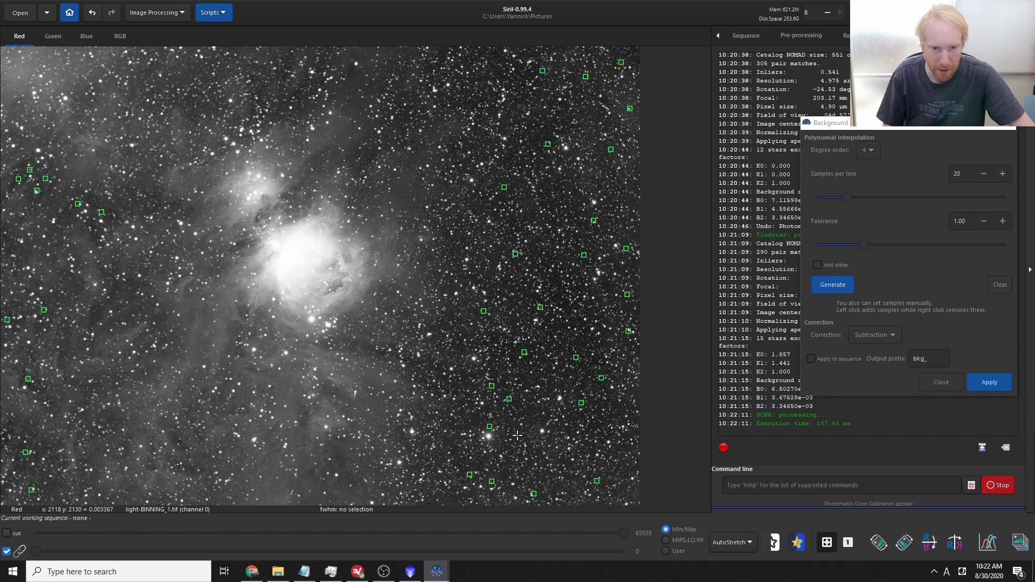
click(450, 429)
click(521, 417)
click(521, 328)
click(594, 335)
click(585, 277)
click(553, 185)
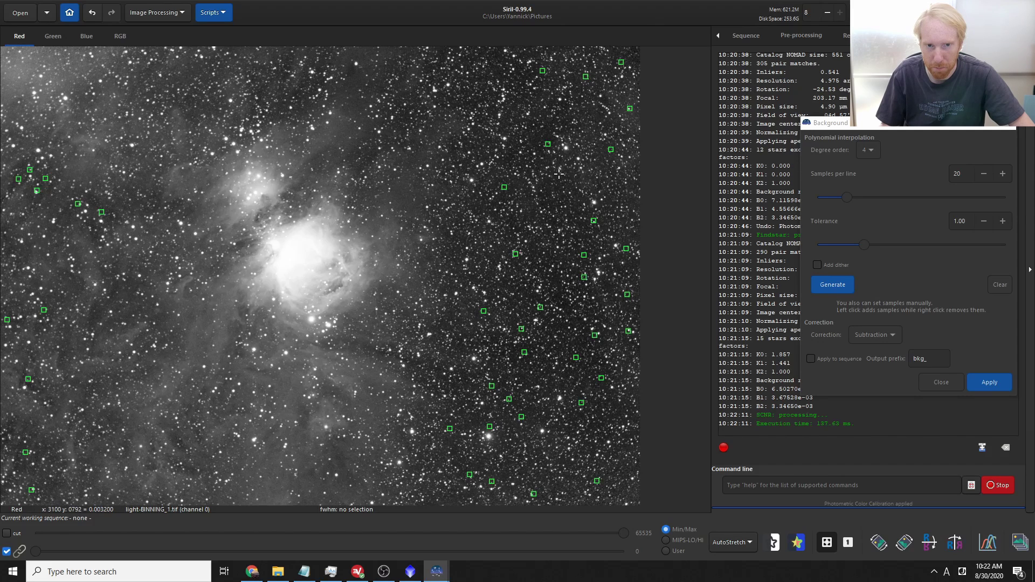
click(515, 90)
click(626, 90)
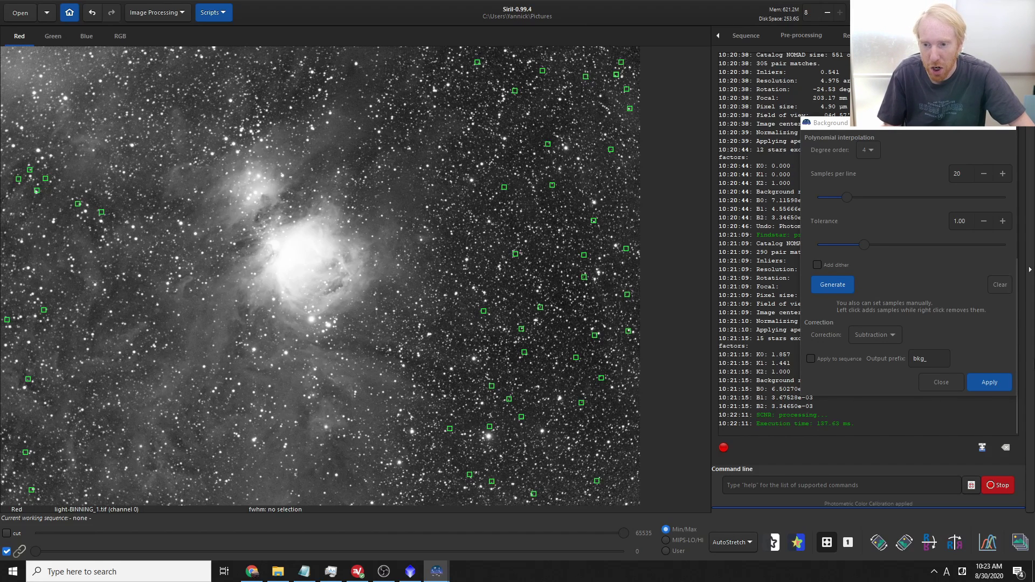
click(981, 384)
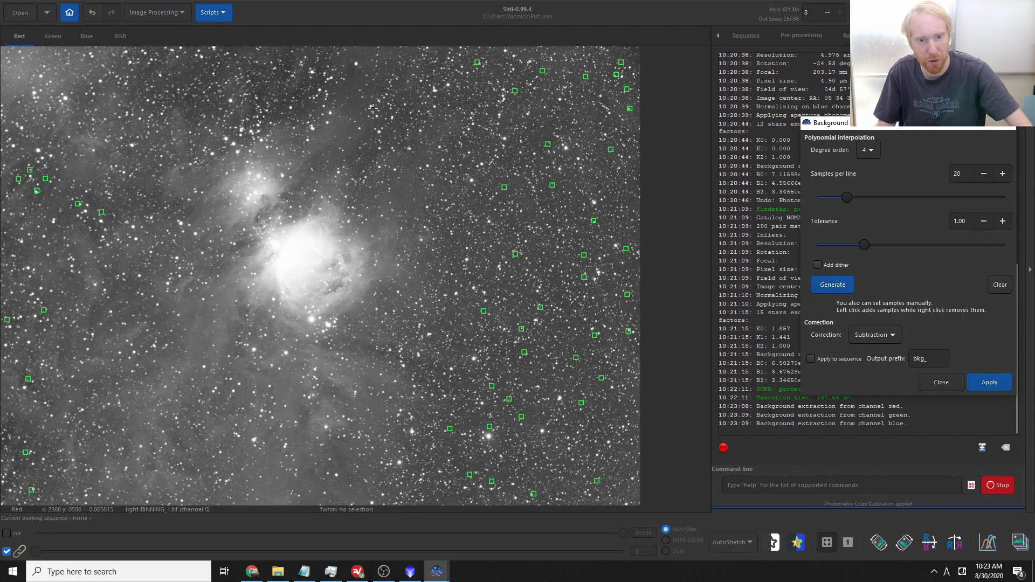
Return to RGB, close Background Extraction, and undo/redo it to compare results.
click(125, 40)
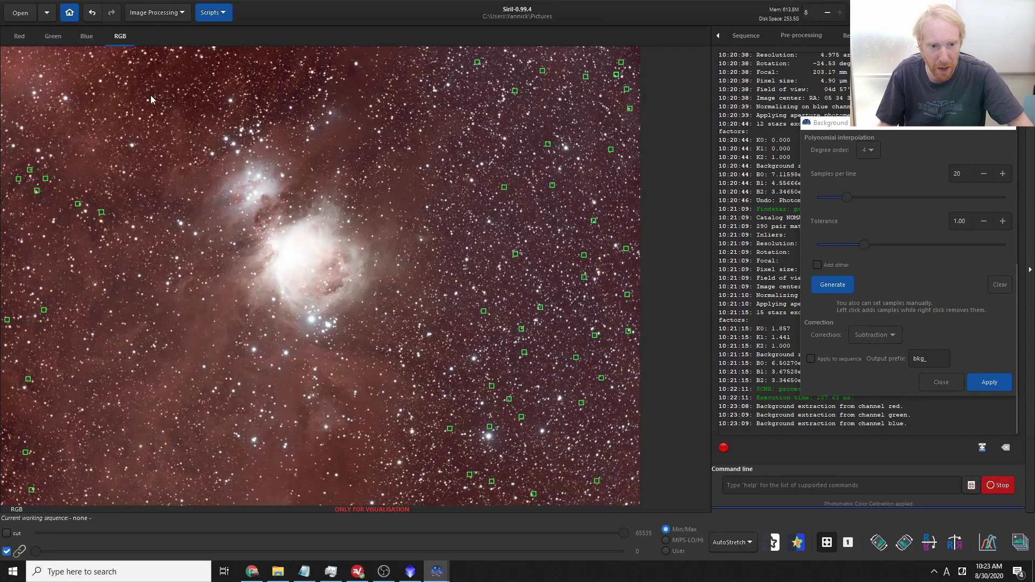
click(1013, 130)
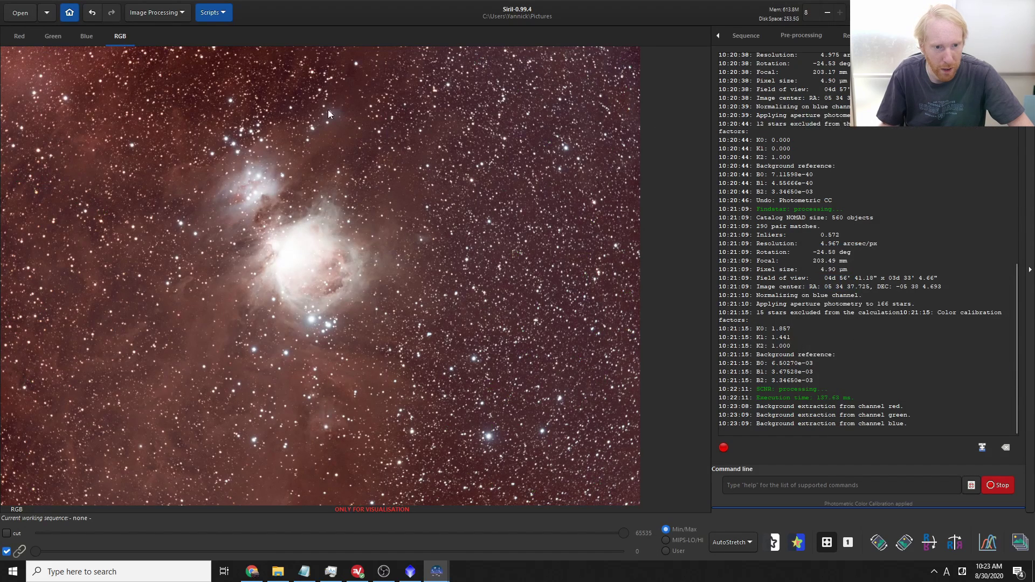
click(92, 14)
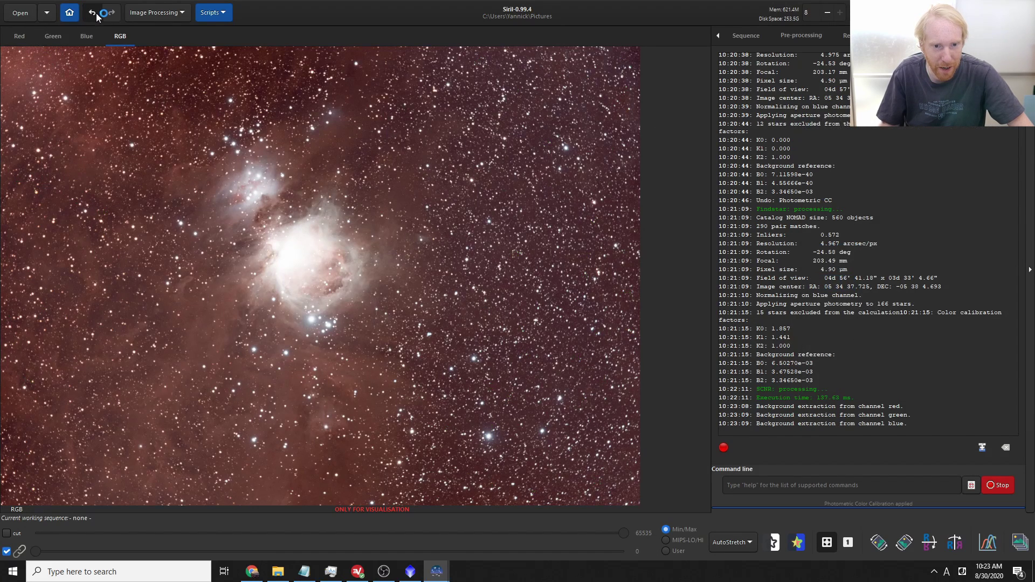
click(111, 13)
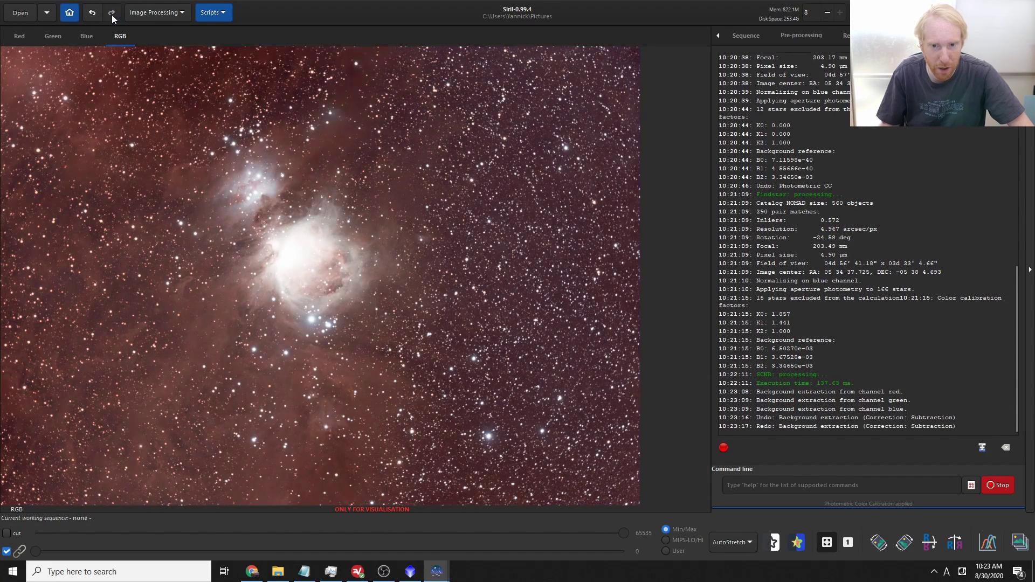
Rerun Photometric Color Calibration on the background-corrected image and close its settings.
click(164, 13)
mouse_move(302, 67)
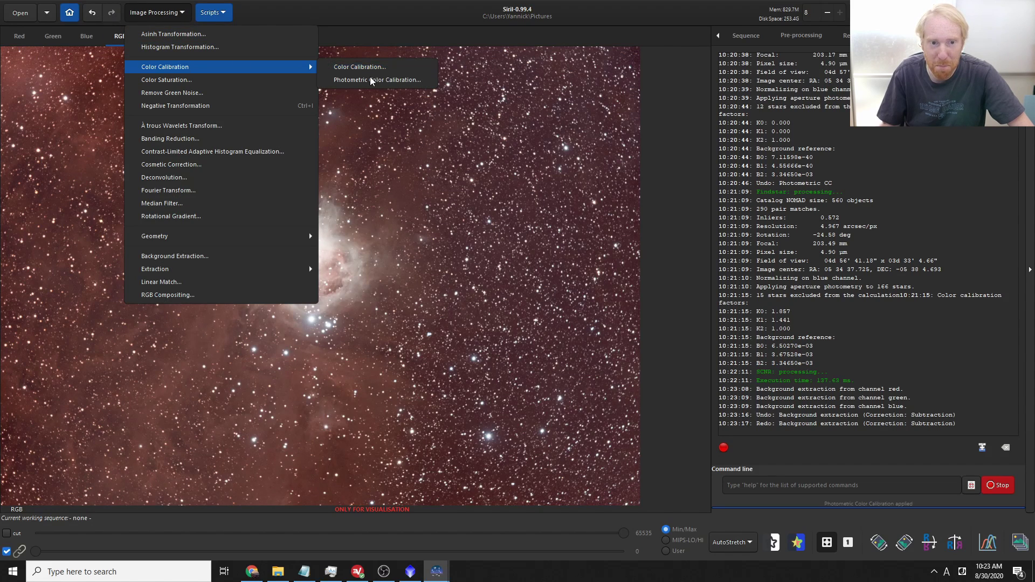
click(370, 81)
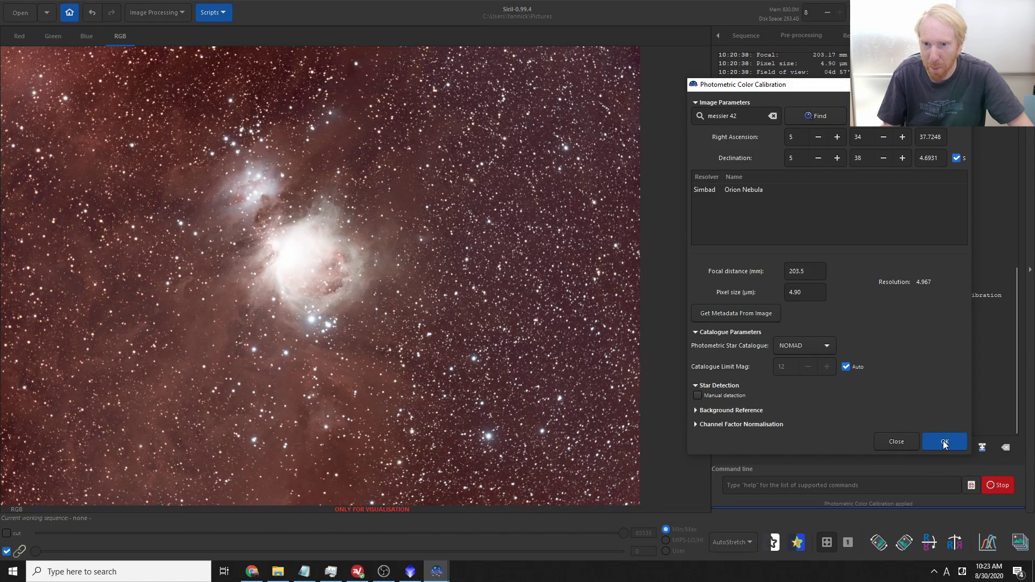
click(943, 442)
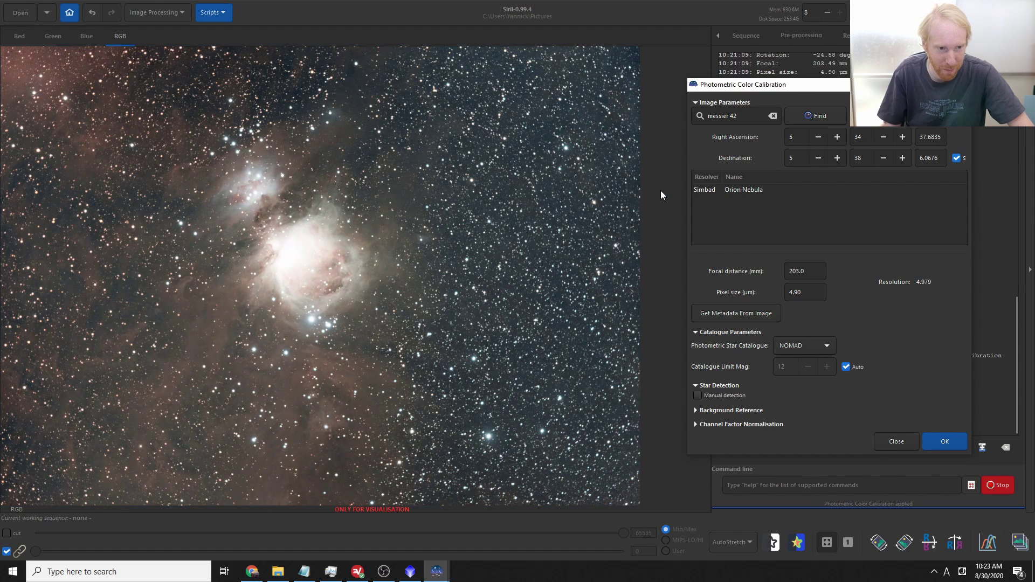
click(896, 441)
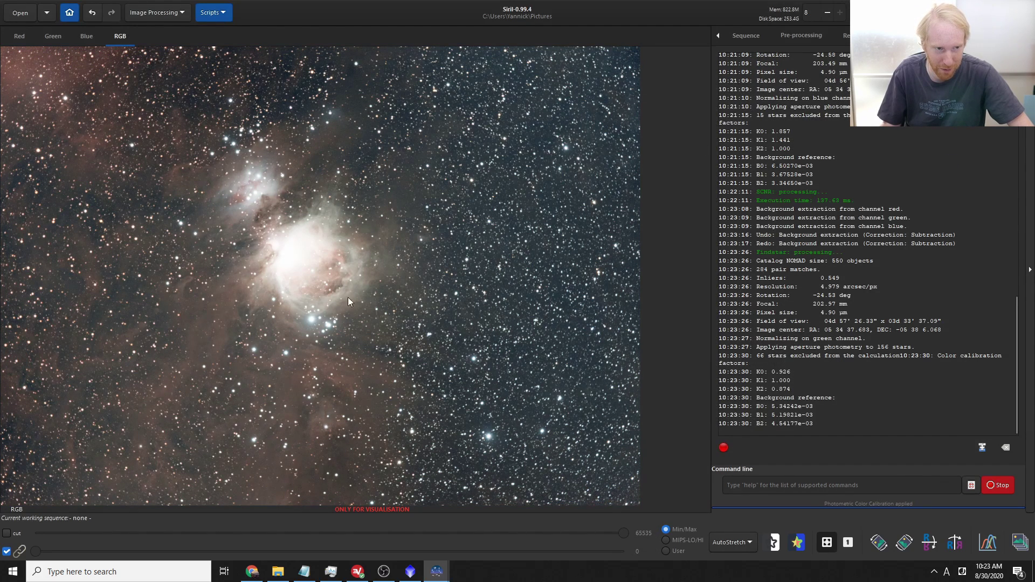
Undo calibration and background extraction, then redo both to compare before and after.
click(93, 12)
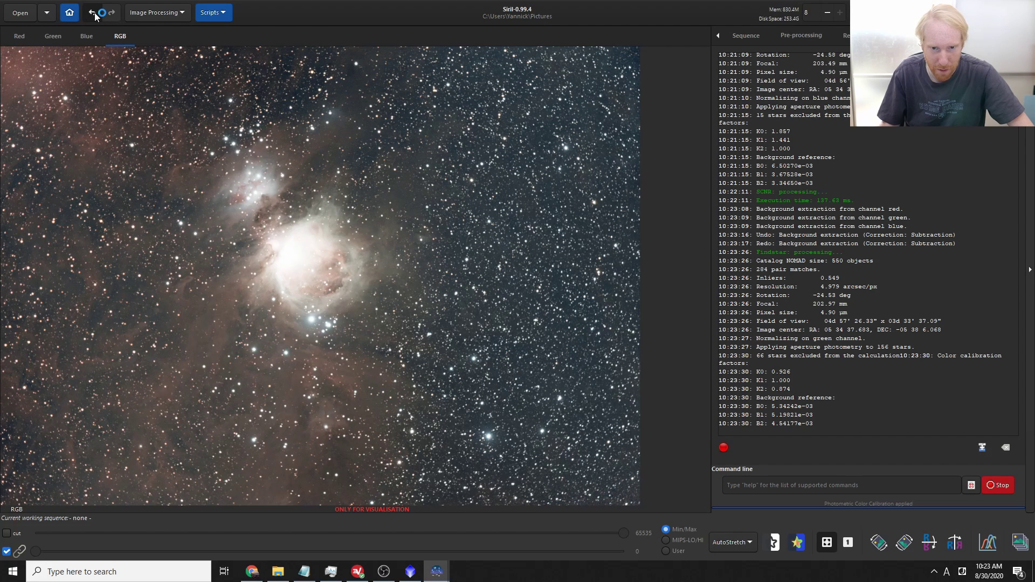
click(93, 12)
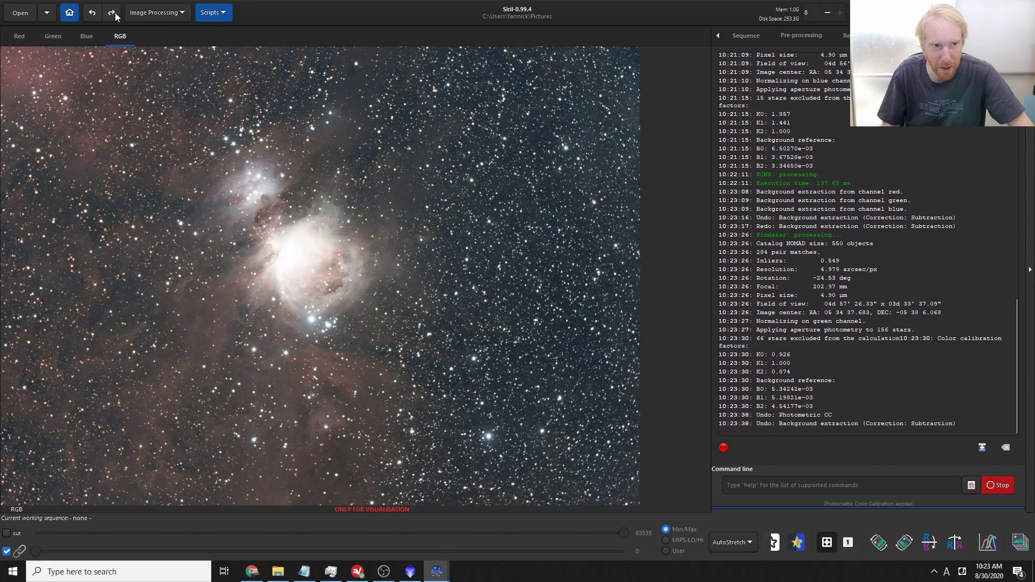
click(114, 12)
click(115, 12)
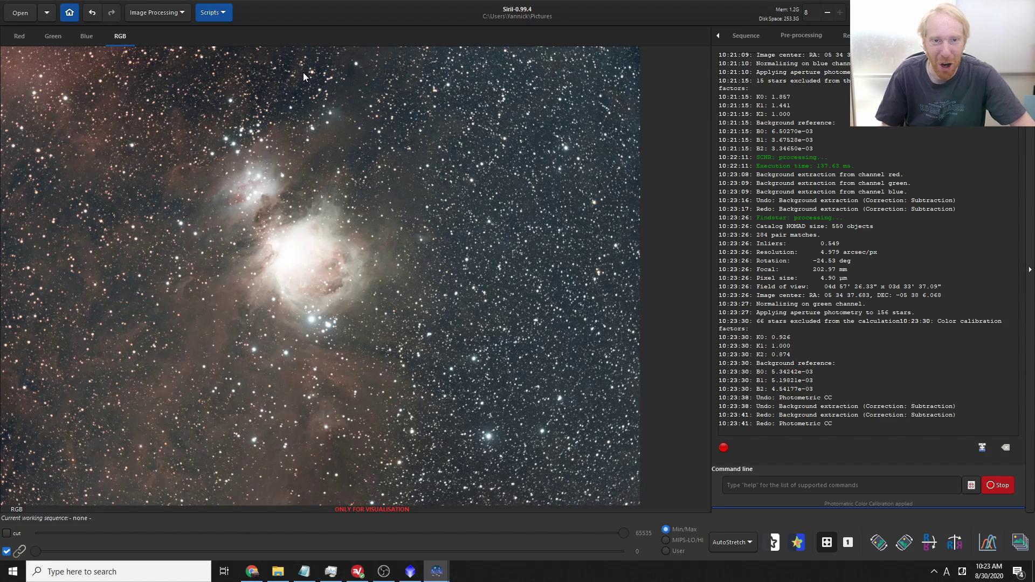
click(152, 16)
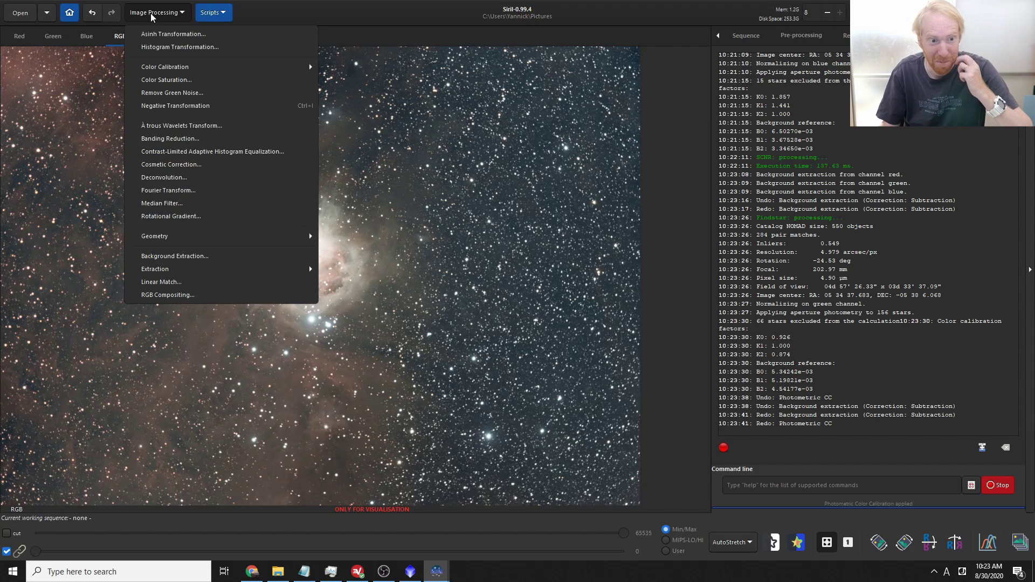
Open Deconvolution and reduce the radius to 0.43, toggling the preview to compare.
click(183, 178)
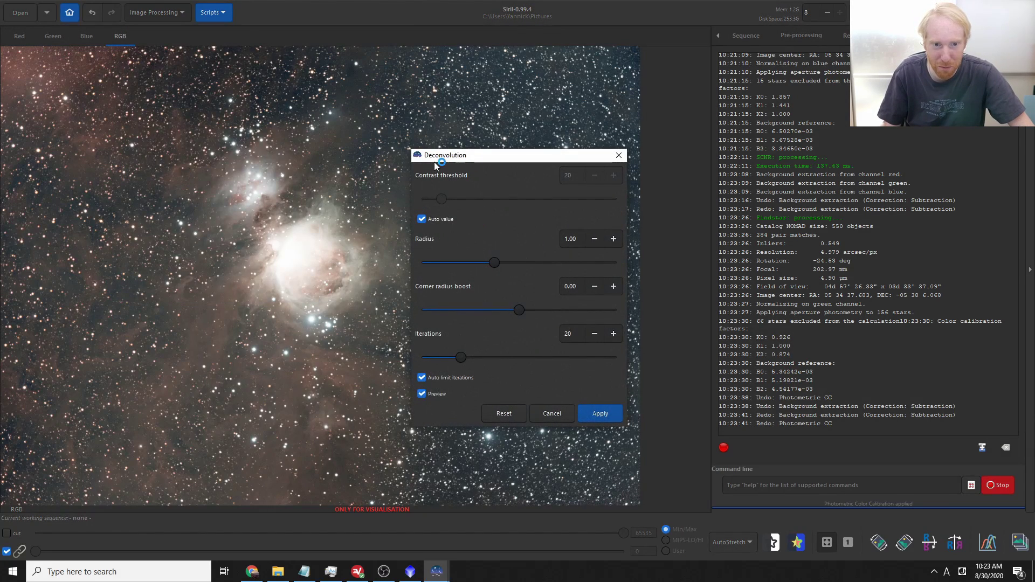
drag(434, 160, 631, 142)
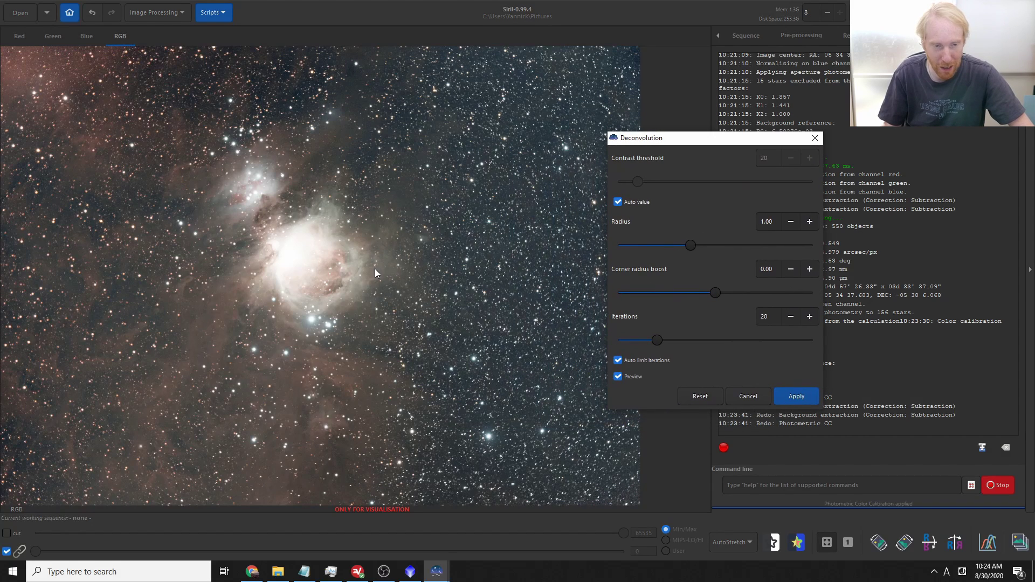
scroll(370, 193, up, 2)
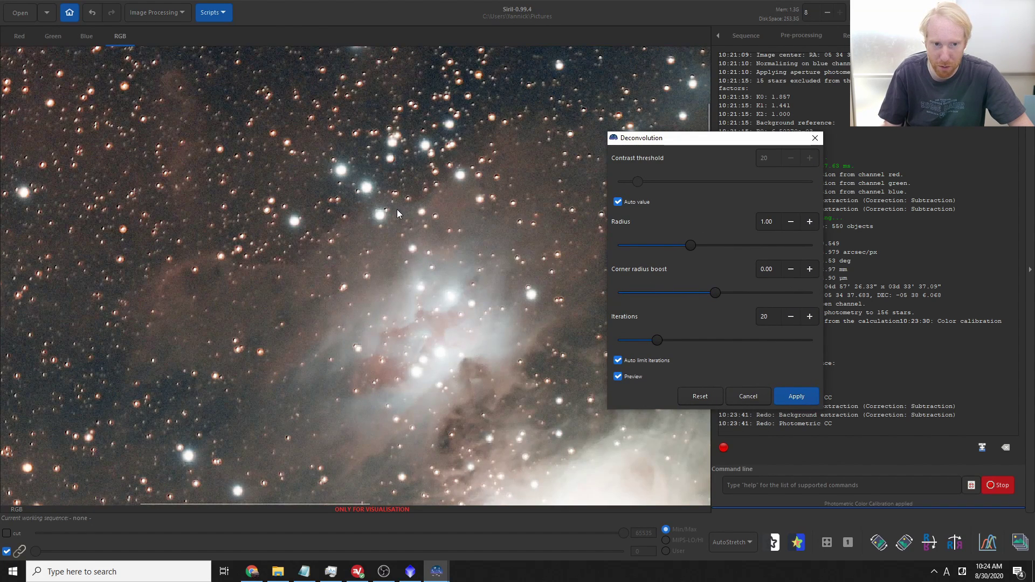
scroll(398, 200, up, 1)
click(618, 377)
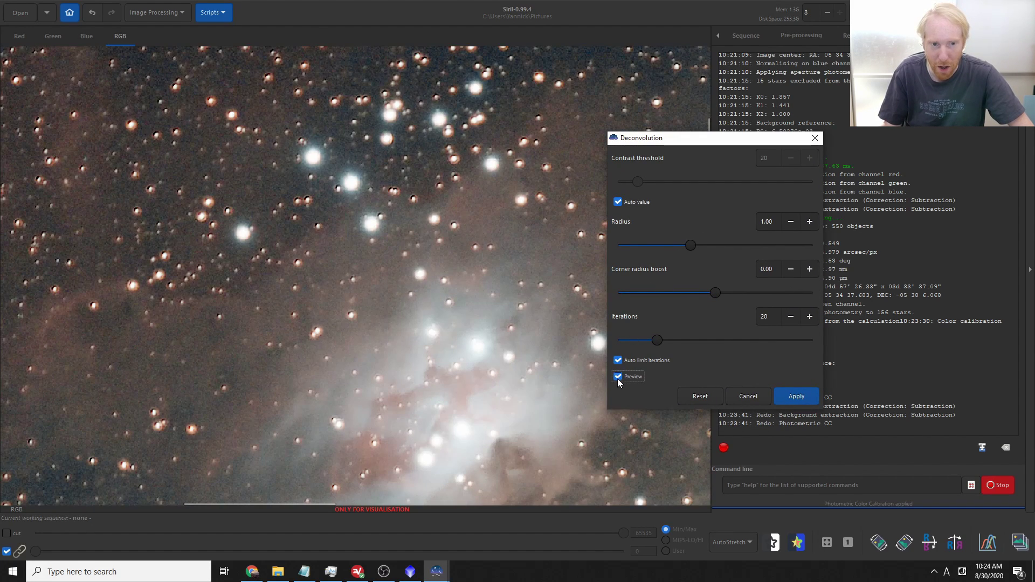
click(618, 377)
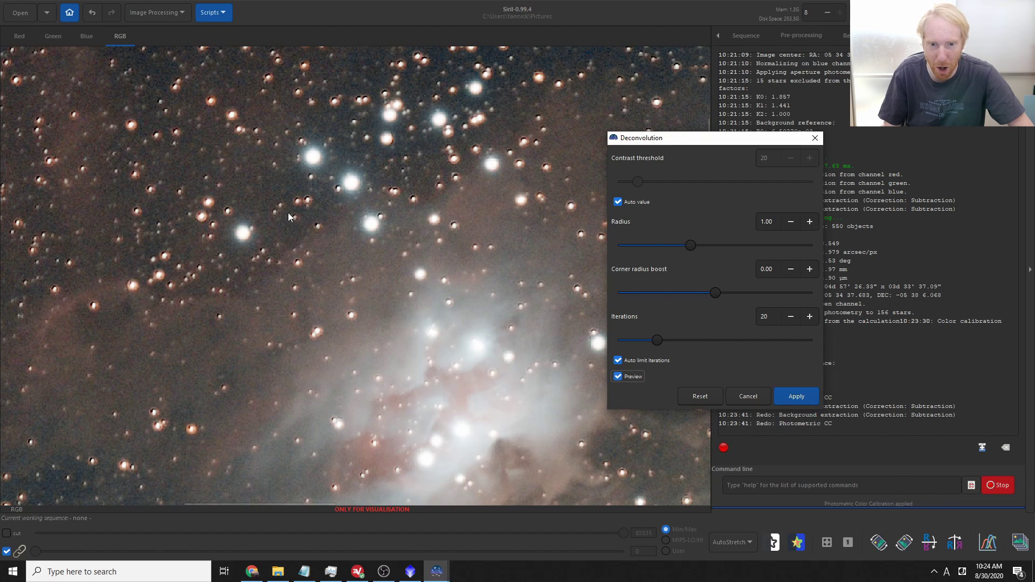
drag(687, 251, 624, 251)
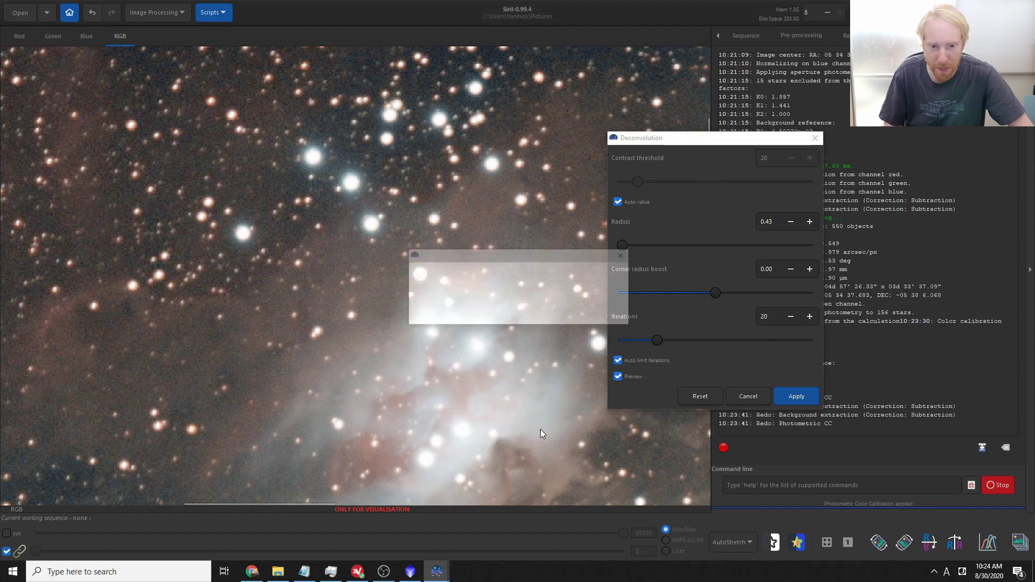
click(517, 318)
scroll(505, 432, down, 3)
scroll(507, 432, down, 4)
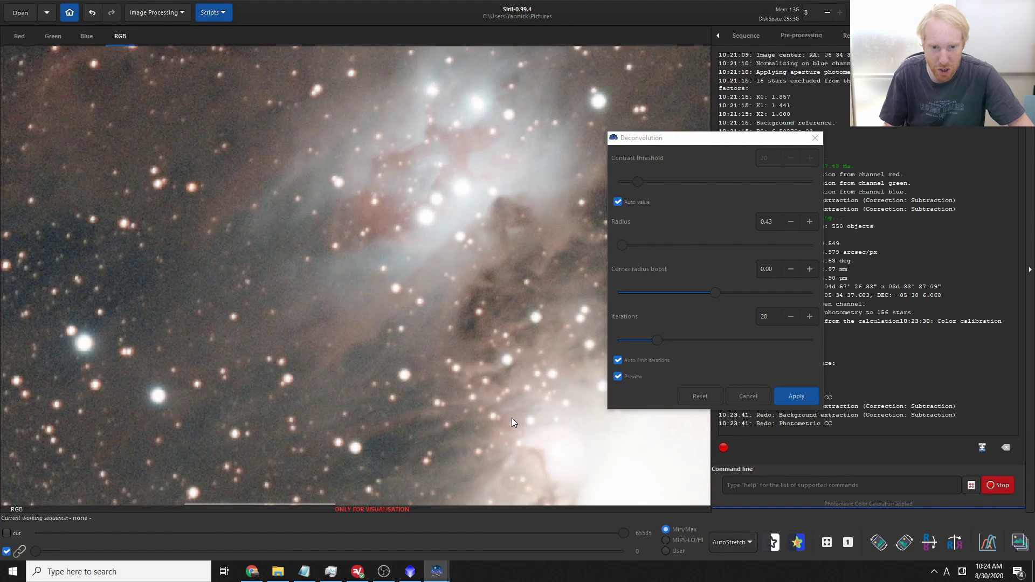
click(618, 376)
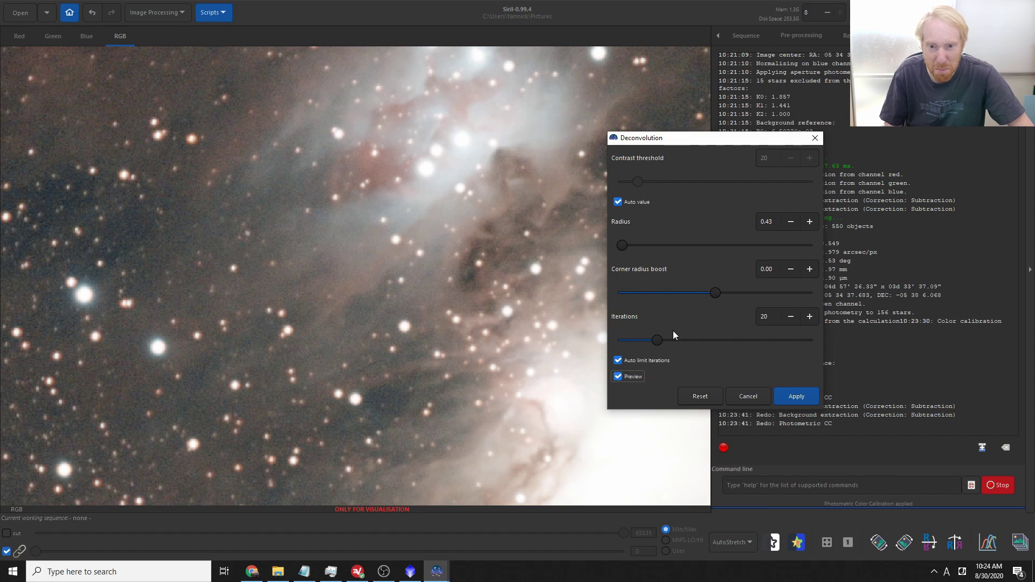
scroll(479, 277, up, 1)
scroll(479, 277, down, 3)
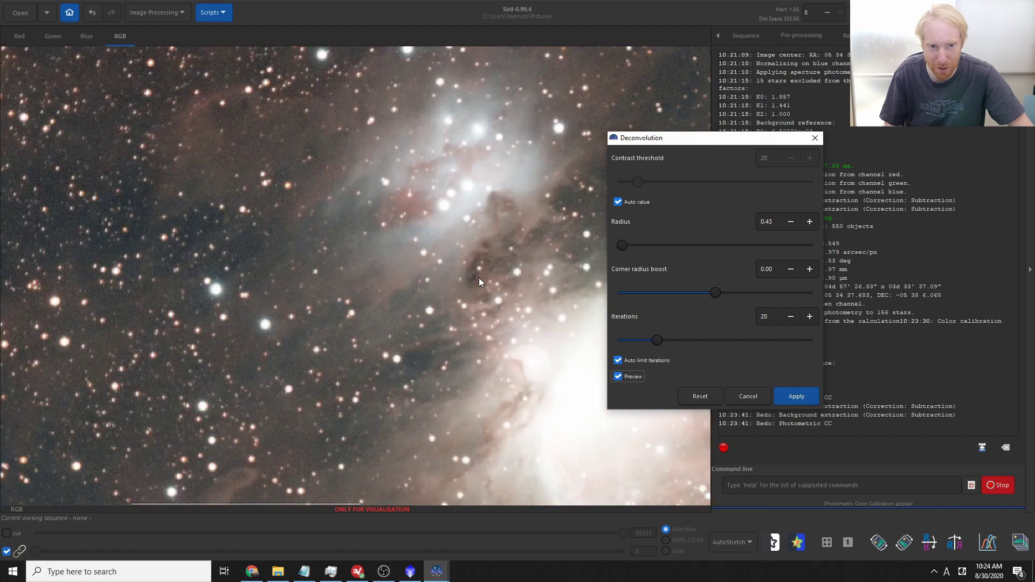
Raise the iterations to 43, compare with the preview, and apply the deconvolution.
drag(657, 341, 702, 341)
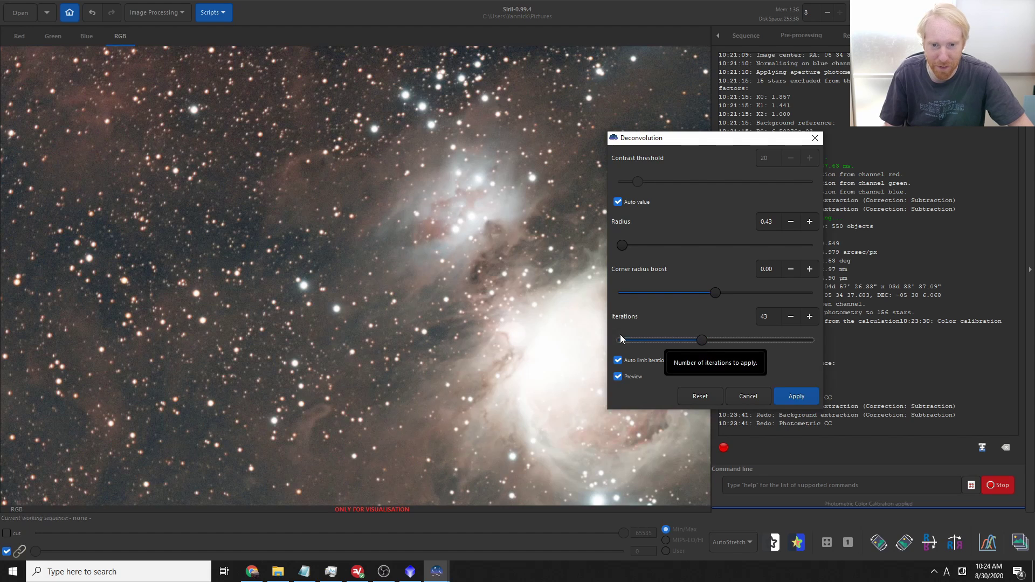
scroll(456, 299, up, 2)
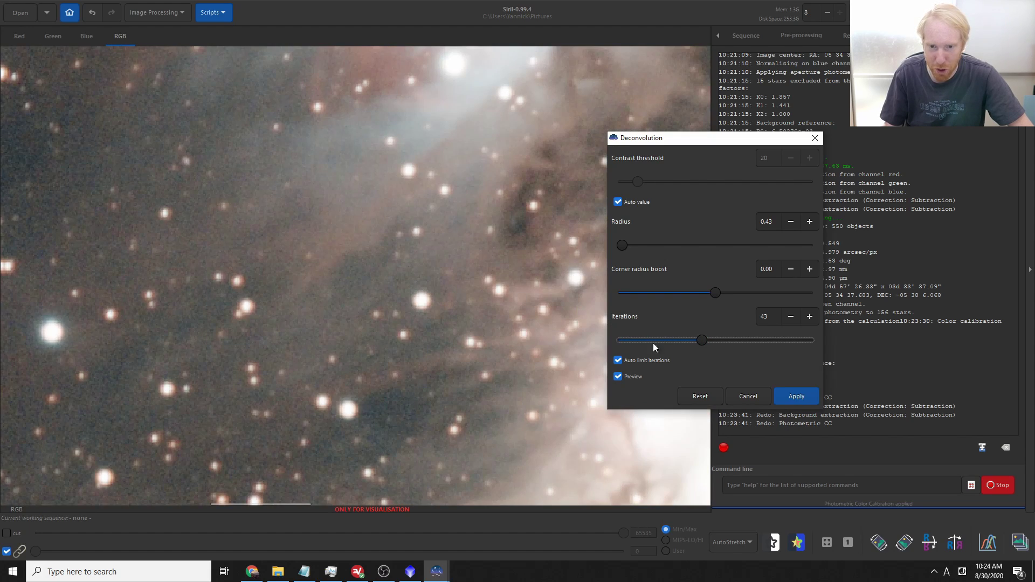
click(618, 376)
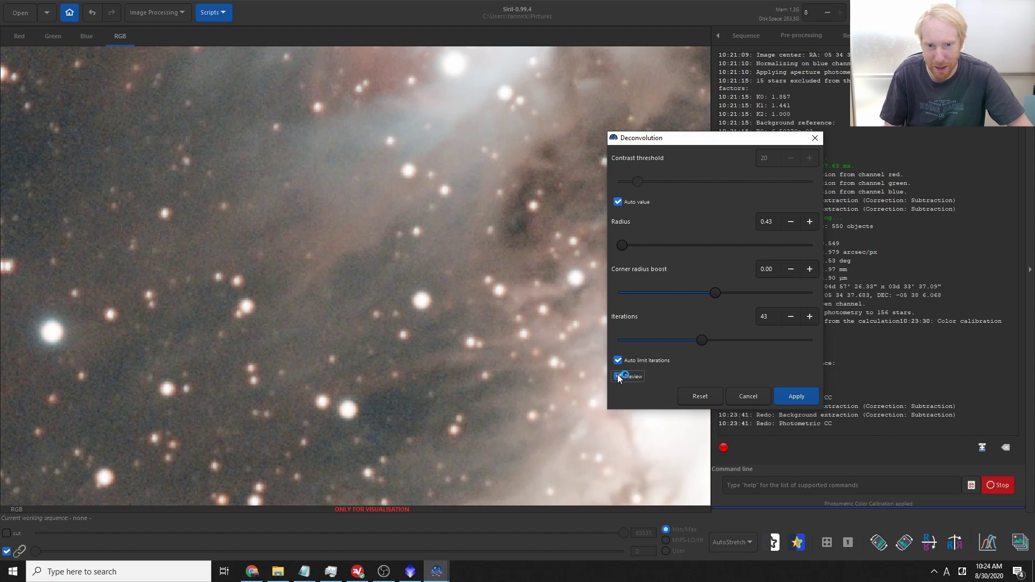
scroll(509, 277, down, 5)
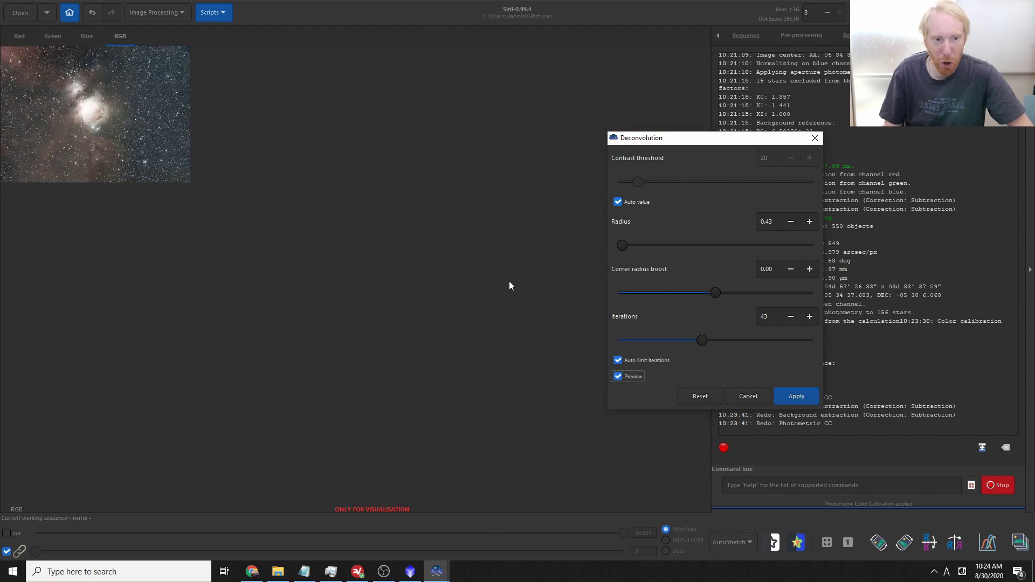
scroll(494, 273, up, 1)
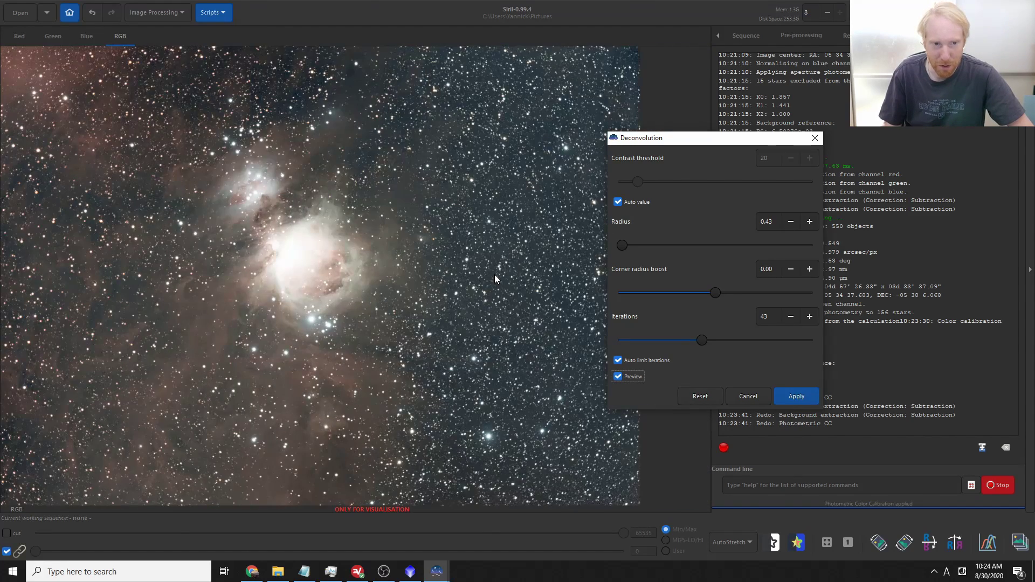
click(805, 395)
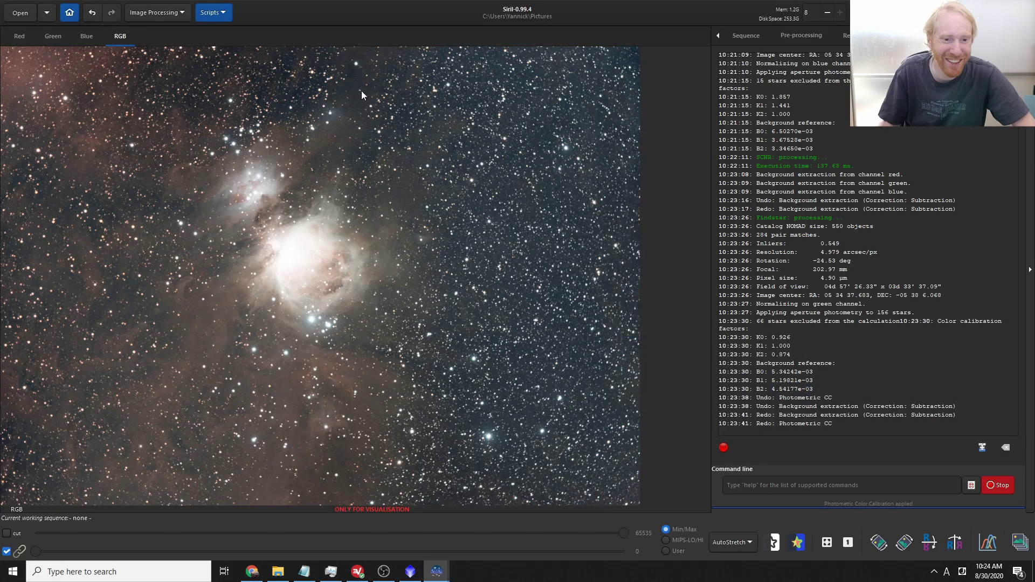
click(151, 18)
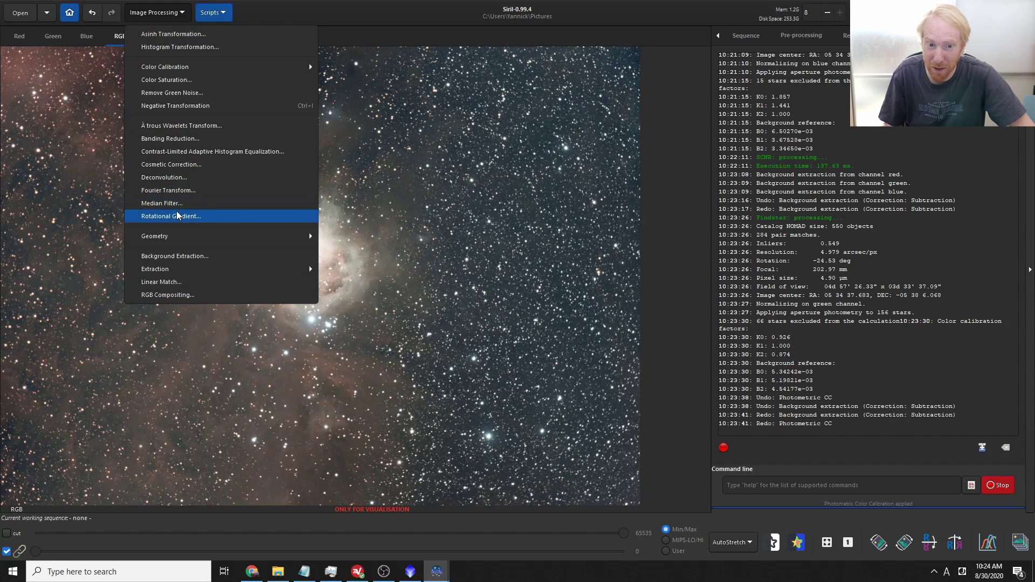
click(160, 204)
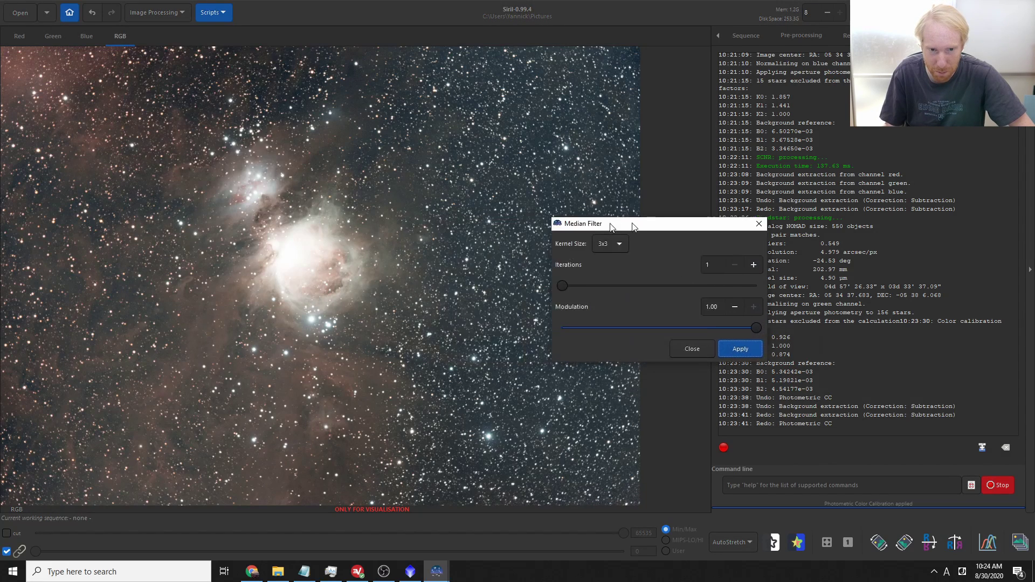
scroll(563, 283, up, 3)
scroll(562, 249, up, 1)
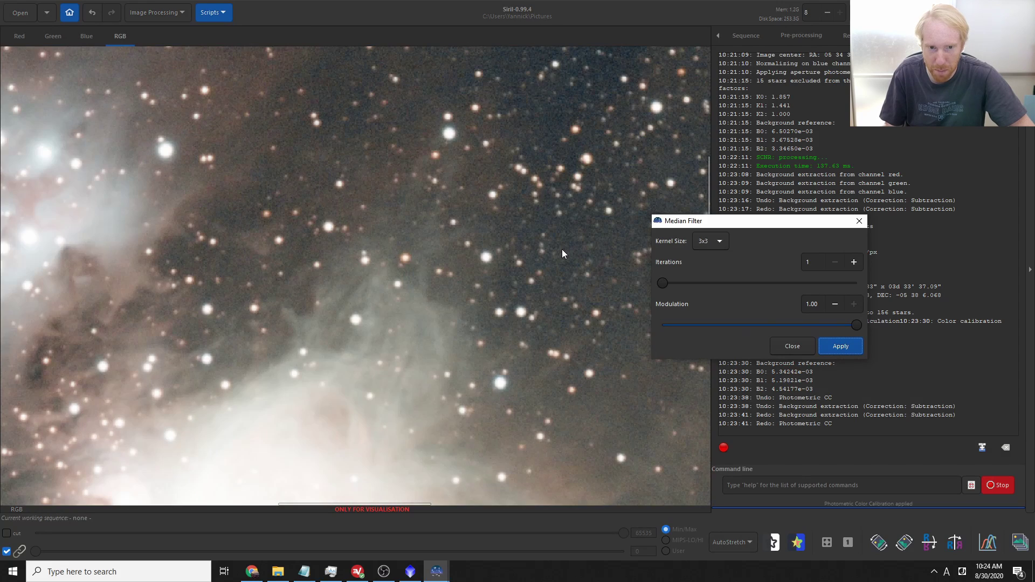
click(796, 350)
scroll(502, 211, down, 4)
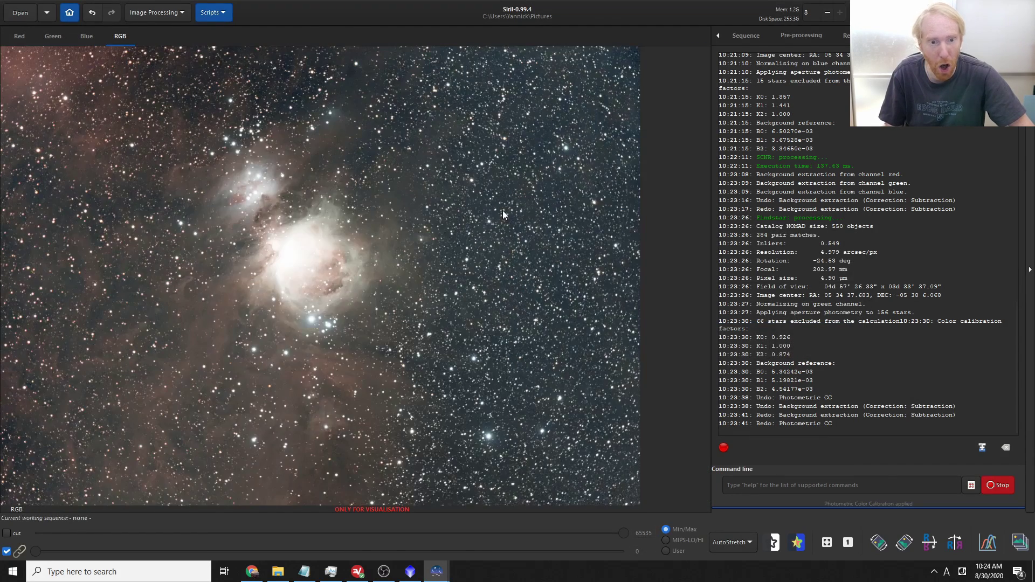
scroll(502, 212, up, 1)
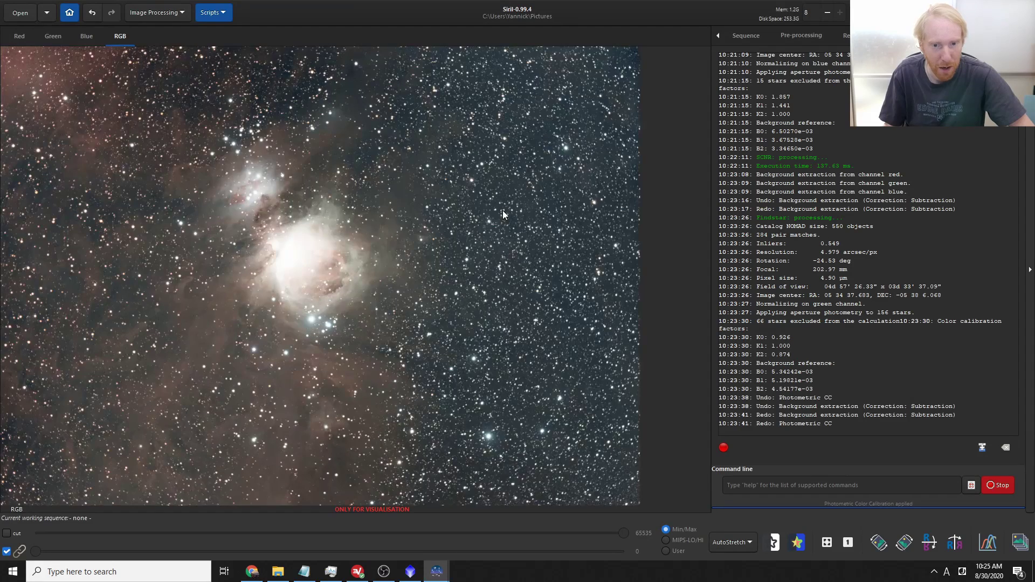
click(165, 10)
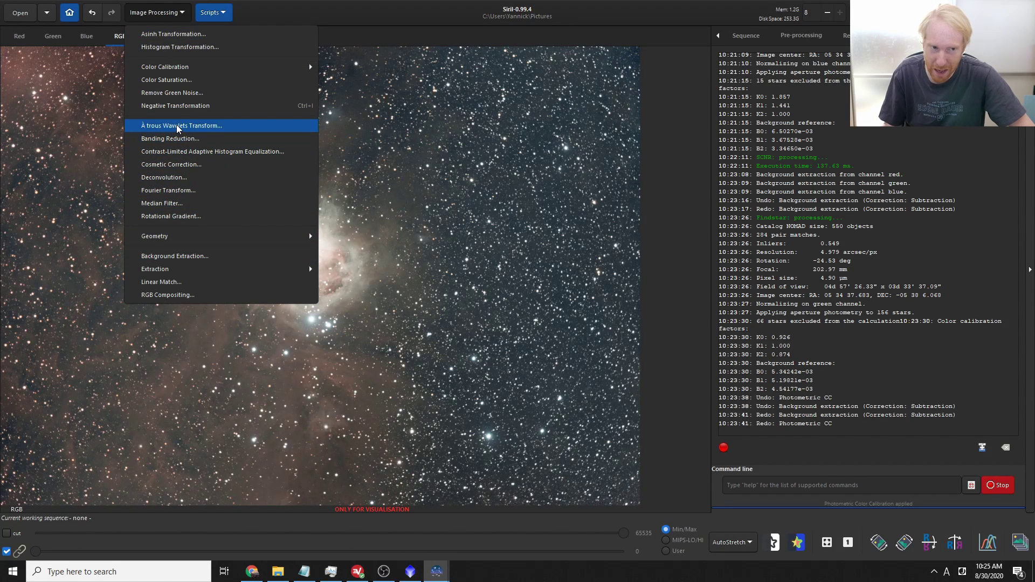
click(656, 324)
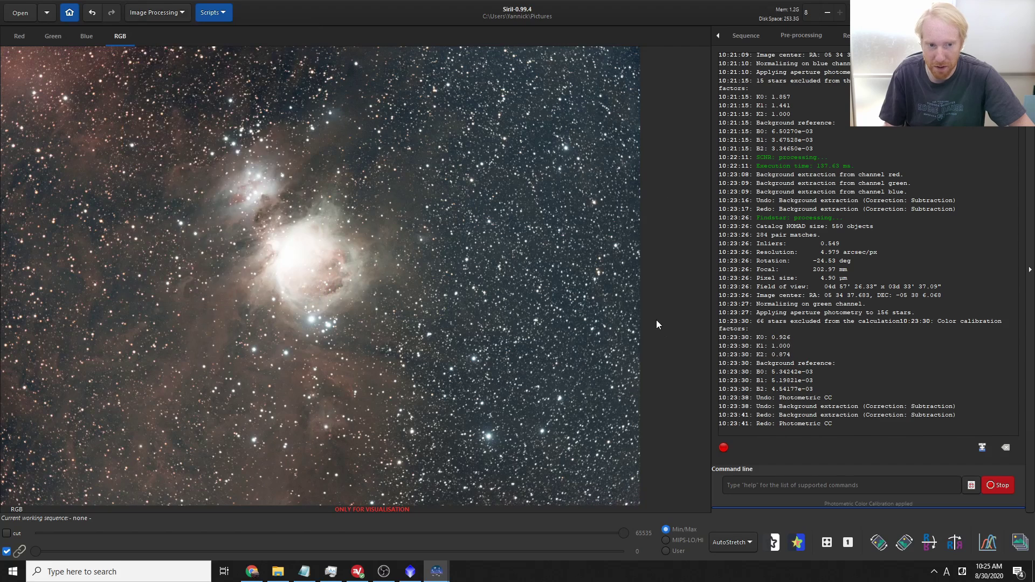
click(740, 544)
Switch the display to linear and auto-stretch the histogram in Histogram Transformation.
click(733, 442)
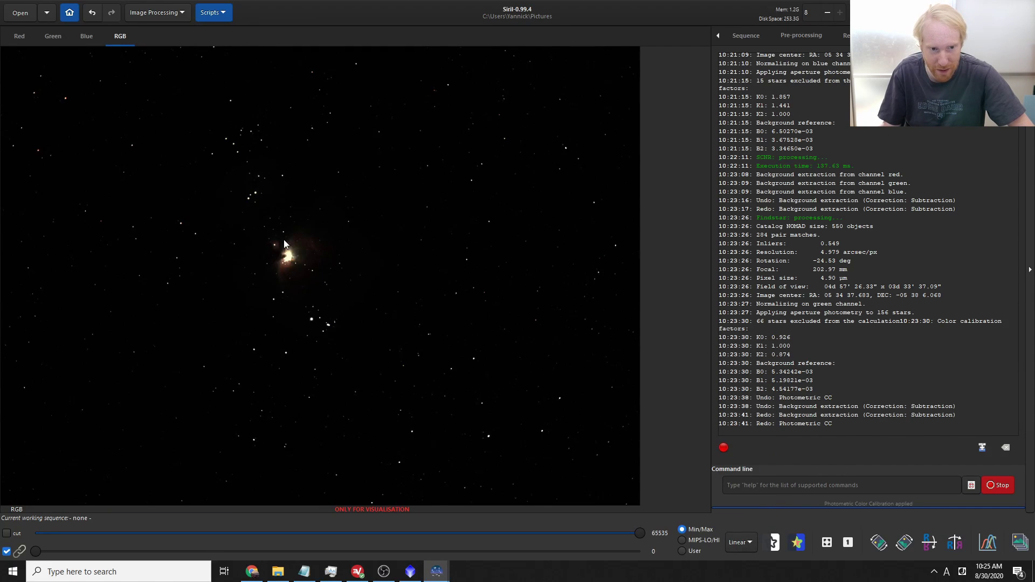
click(987, 542)
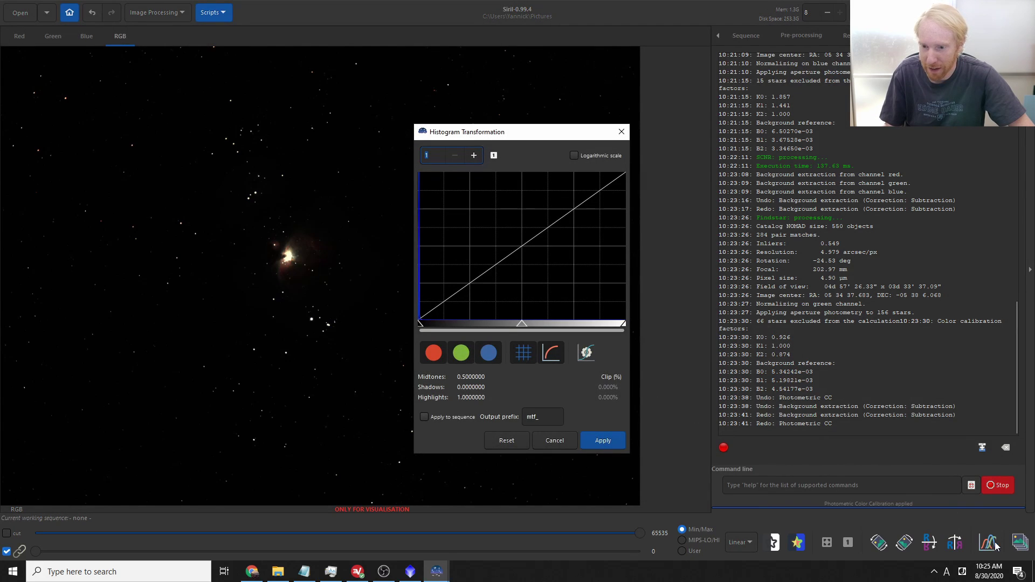
click(588, 354)
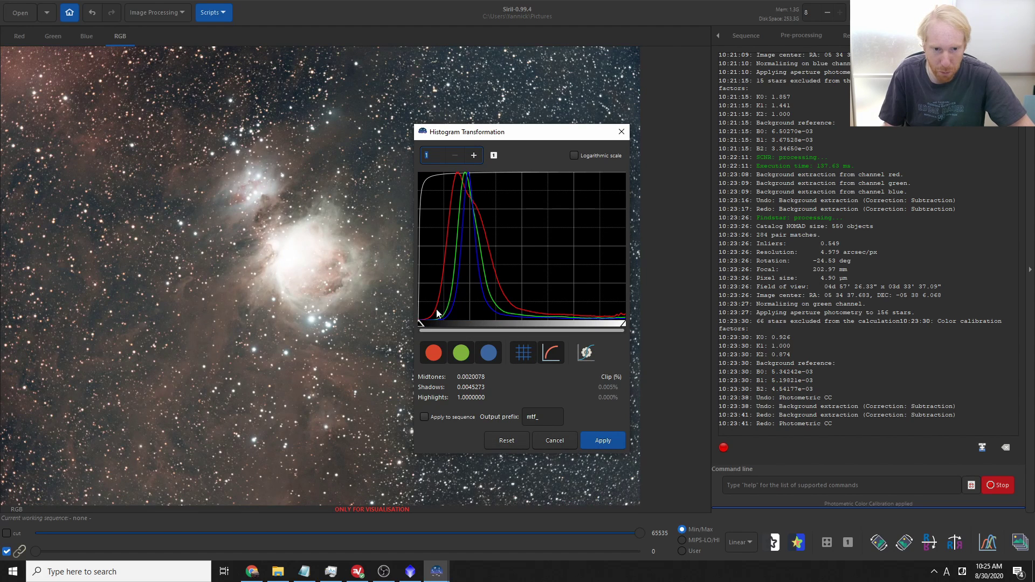
Fine-tune midtones near 0.003 with shadows 0.0045, then apply the stretch and close the dialog.
click(473, 155)
click(474, 156)
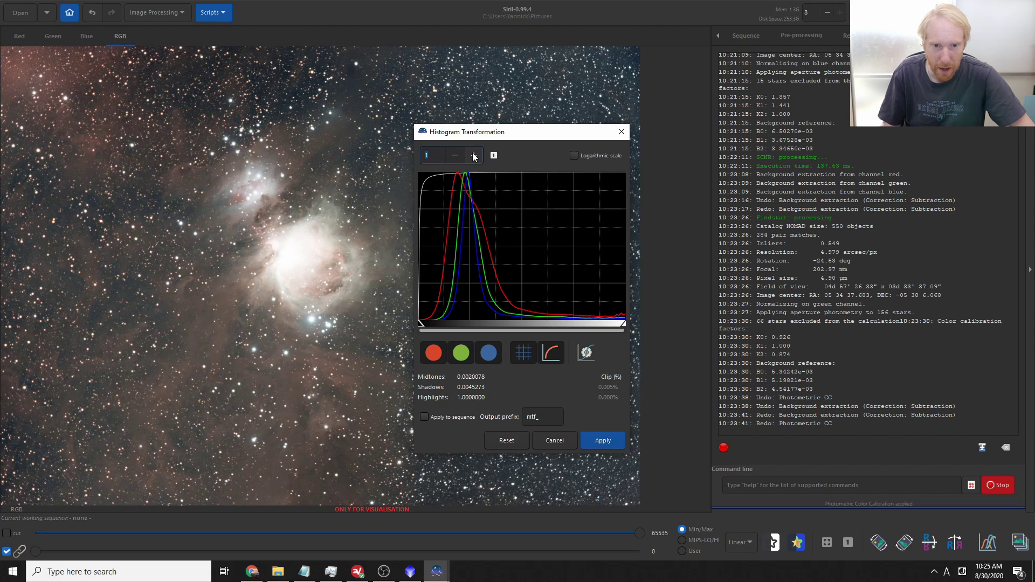
click(474, 155)
click(474, 155)
click(474, 155)
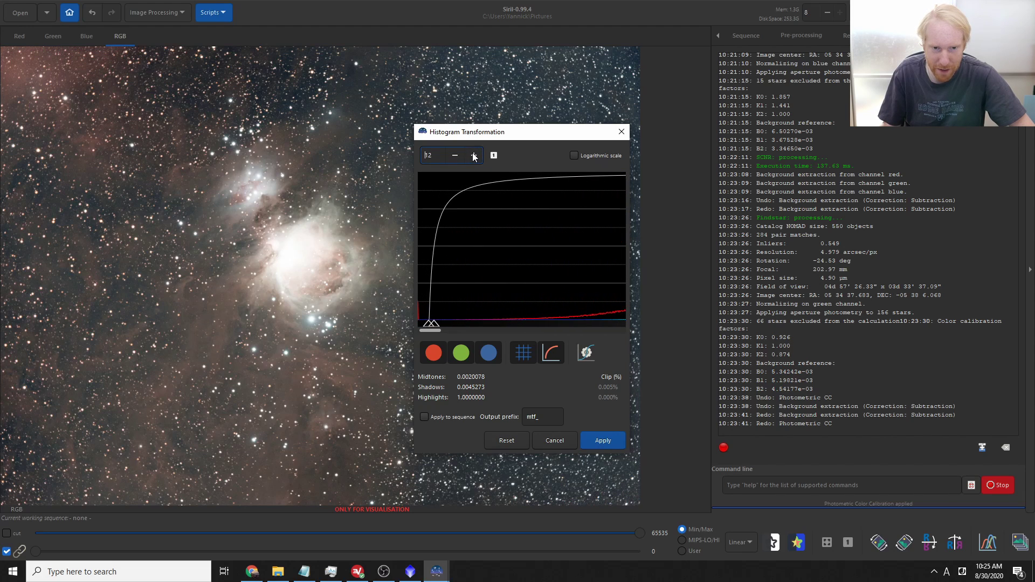
click(474, 155)
click(473, 155)
click(474, 156)
drag(438, 324, 455, 324)
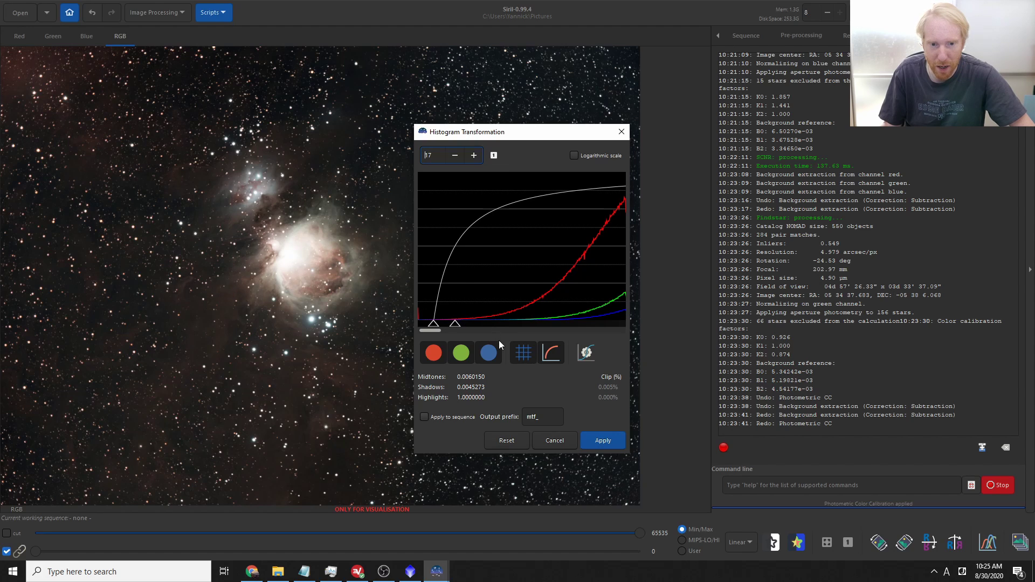
drag(465, 328, 441, 323)
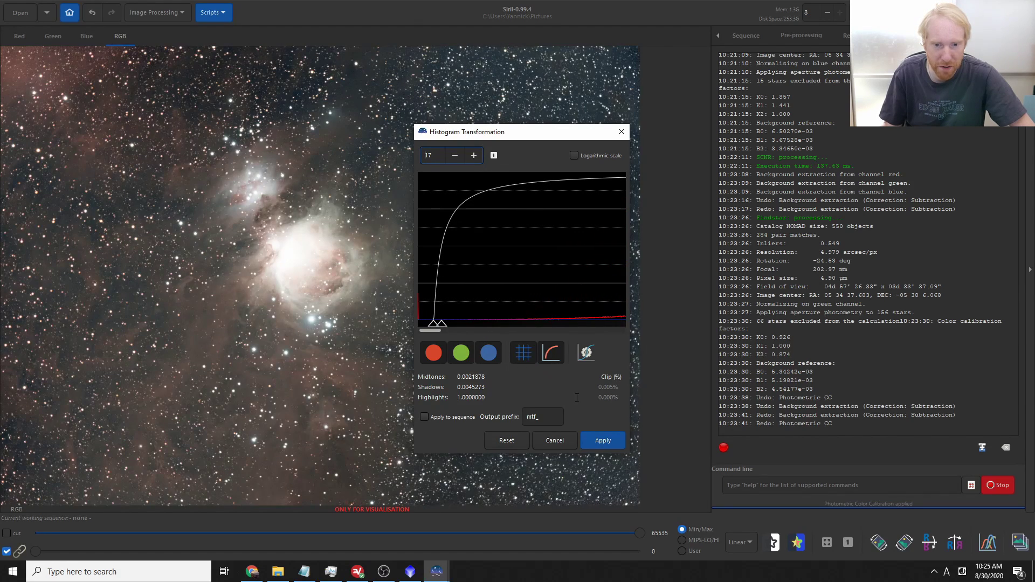
click(584, 357)
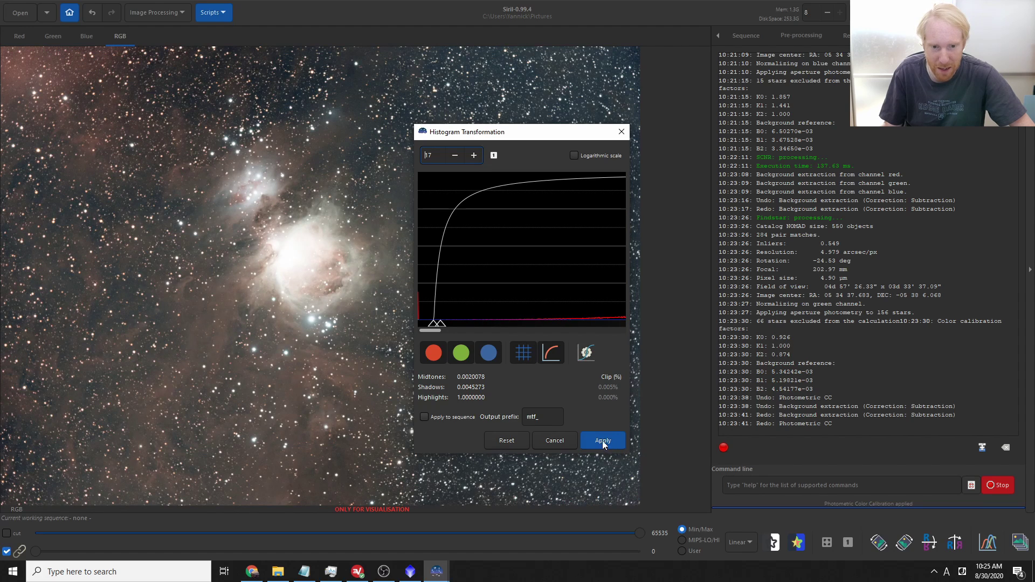
drag(441, 323, 445, 323)
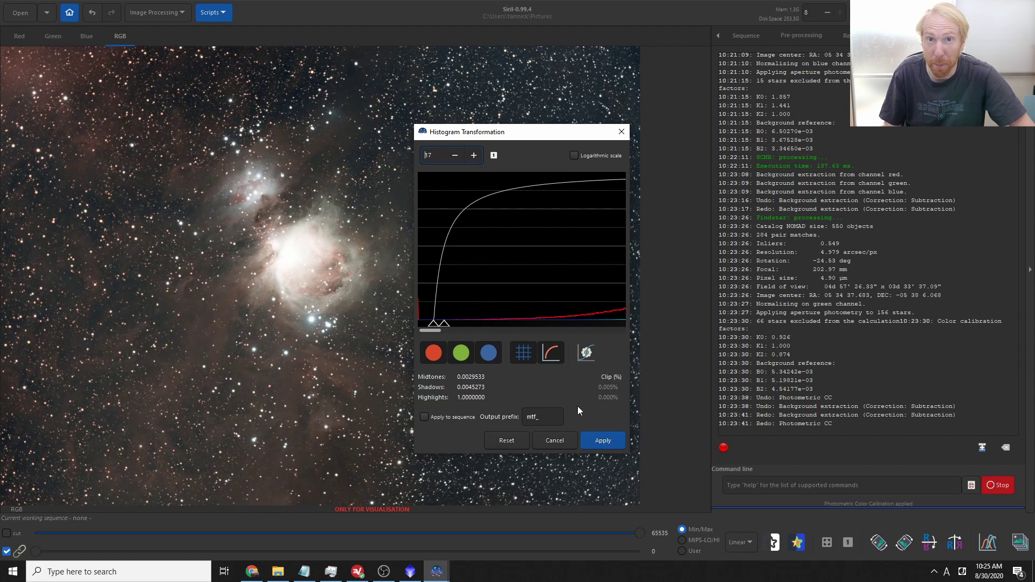
click(604, 441)
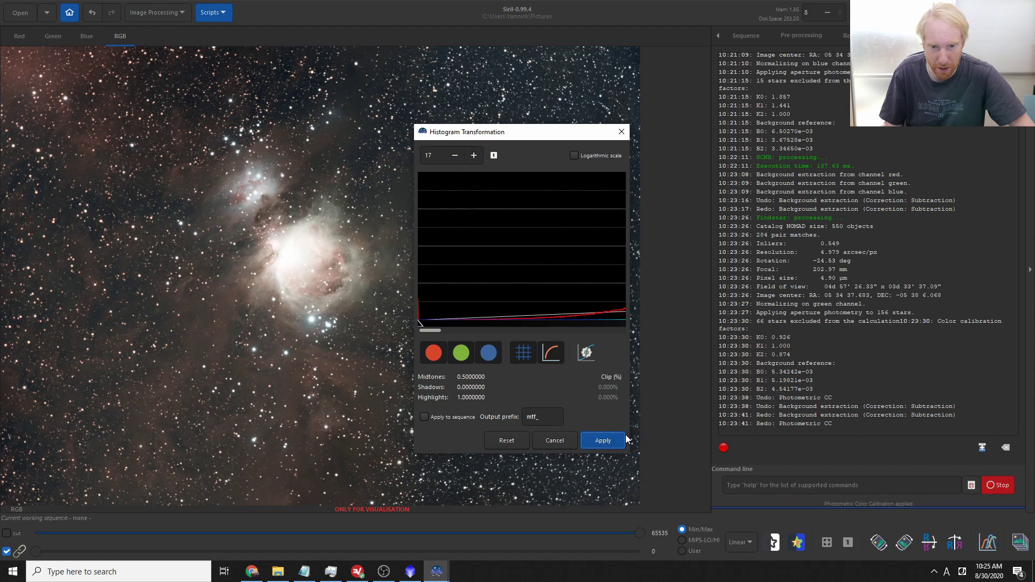
click(549, 440)
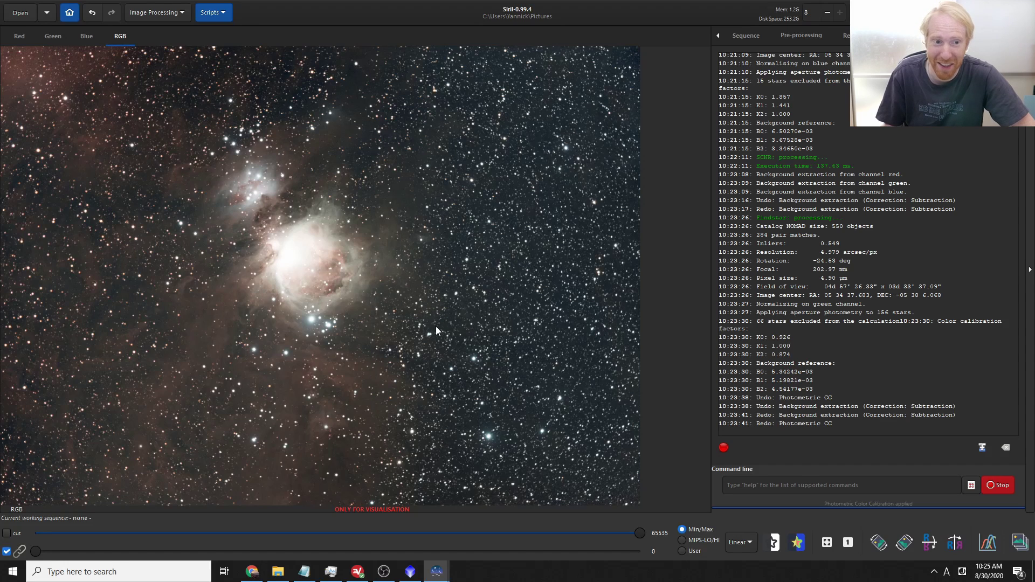
Set Color Saturation amount to 0.72 with Preserve background, compare the preview, and apply.
click(160, 12)
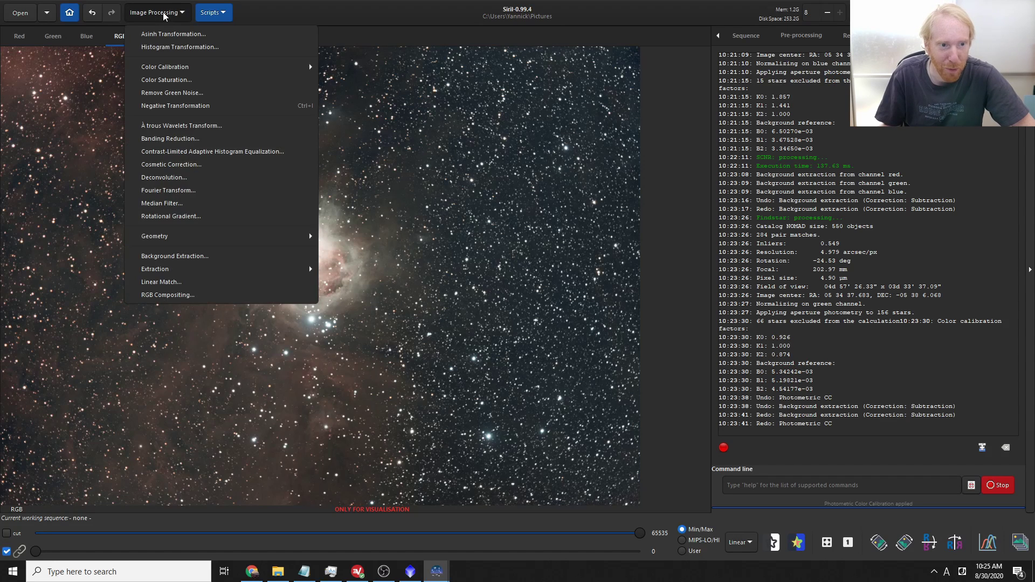
click(168, 80)
drag(467, 224, 619, 138)
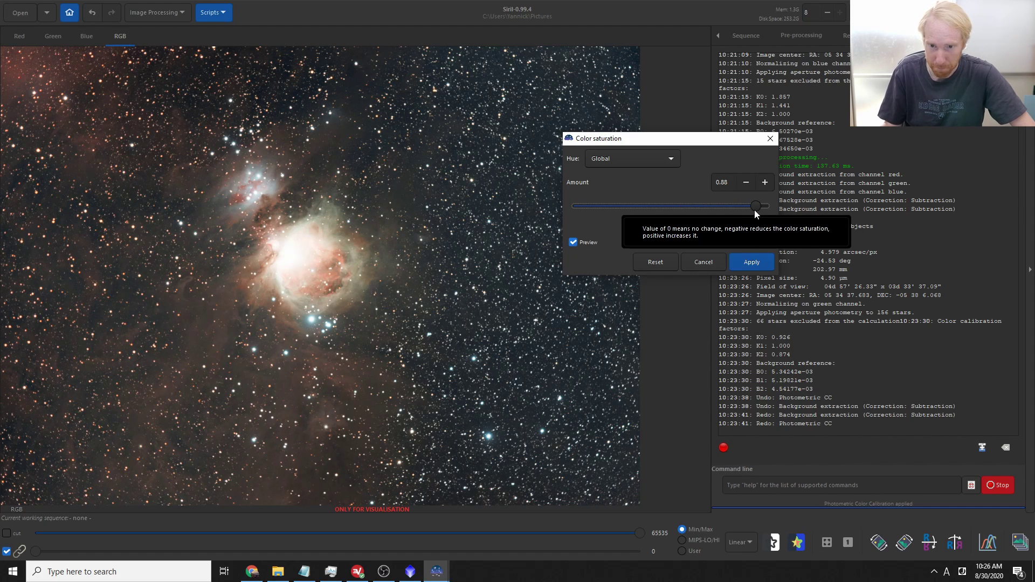
drag(755, 210, 739, 210)
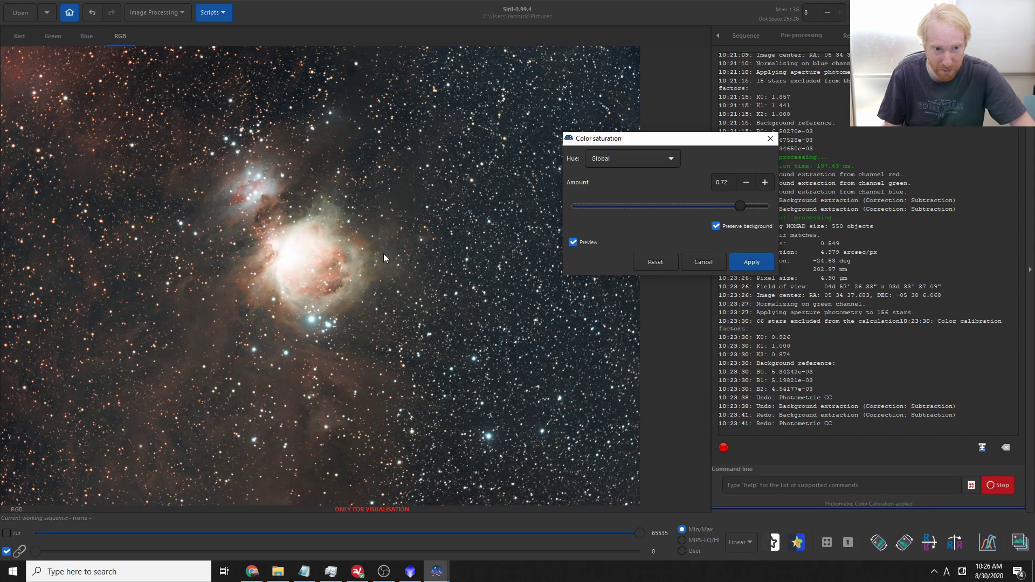
click(573, 243)
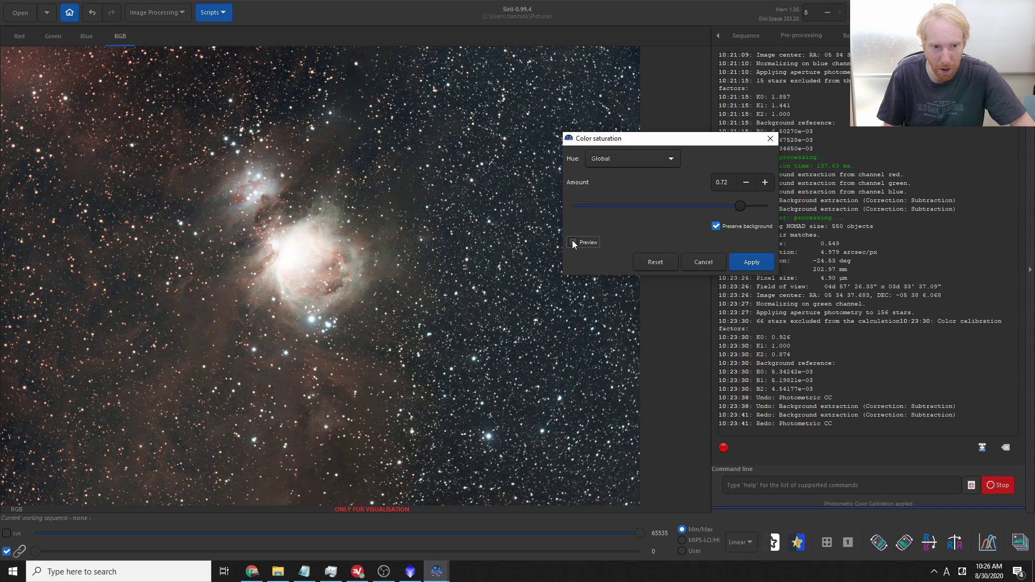
click(573, 243)
click(573, 243)
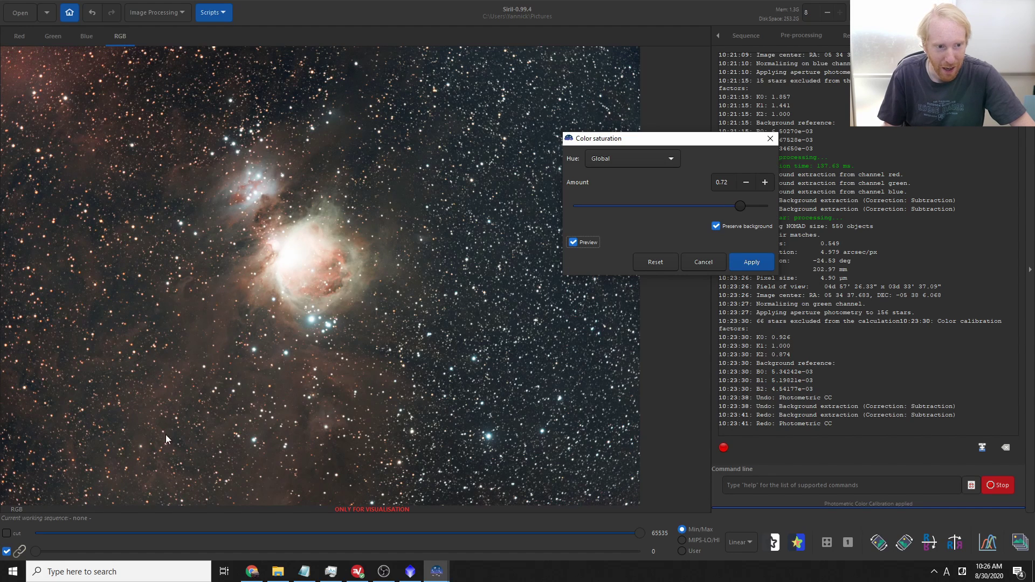
click(744, 256)
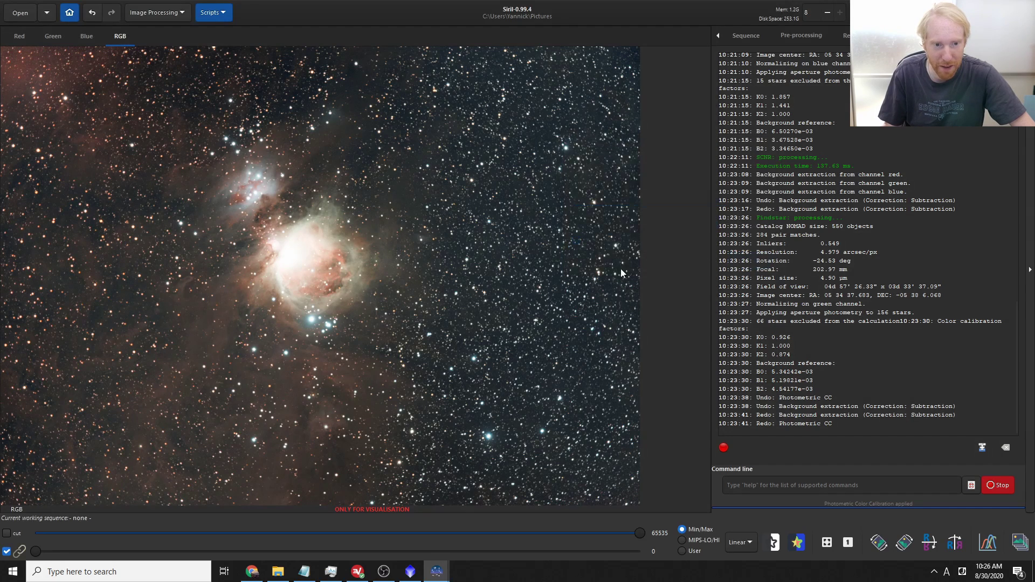
Run Remove Green Noise (SCNR) with Average Neutral protection and close the window.
scroll(351, 268, up, 3)
scroll(437, 276, down, 1)
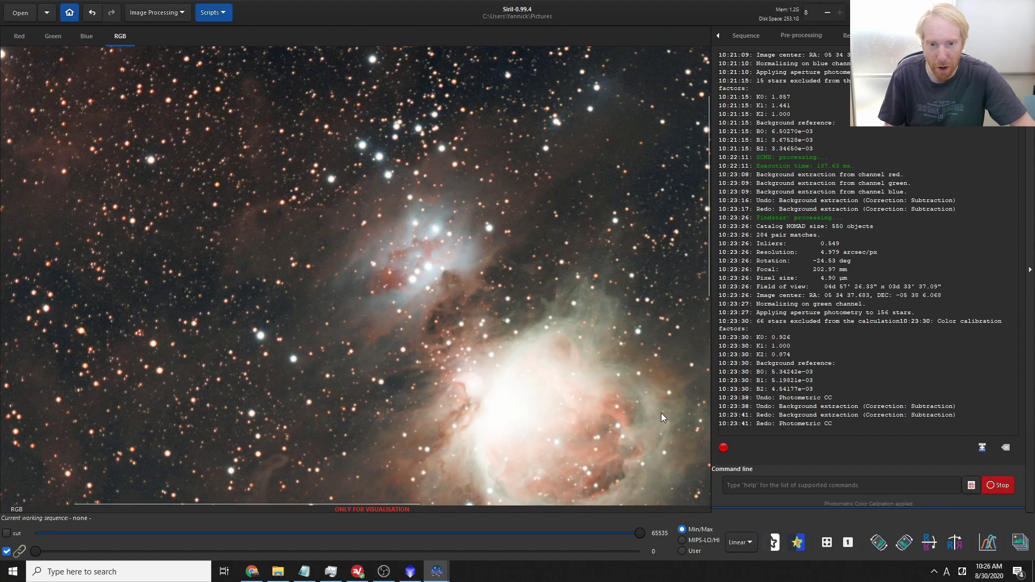
click(167, 11)
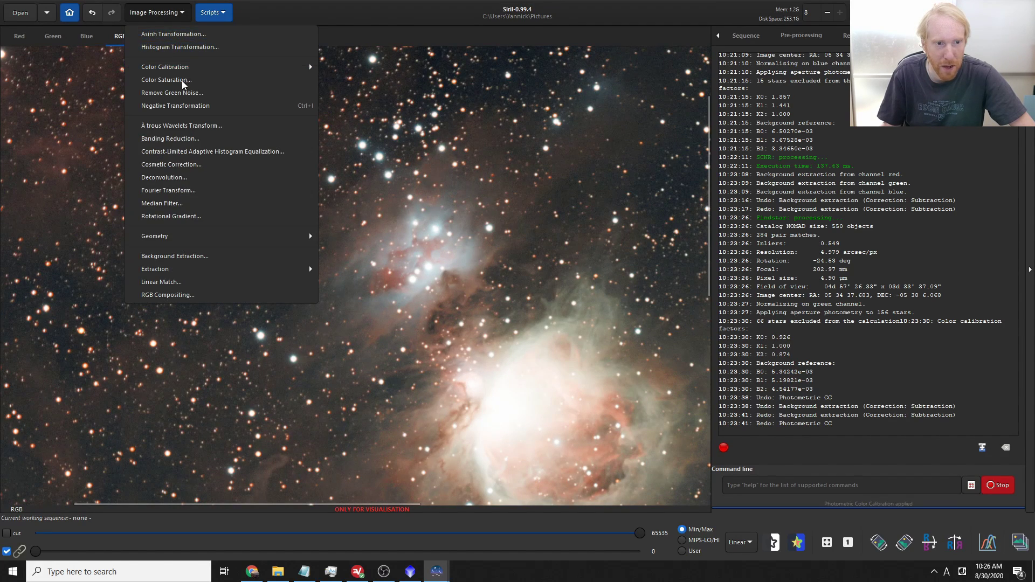
click(172, 89)
click(758, 253)
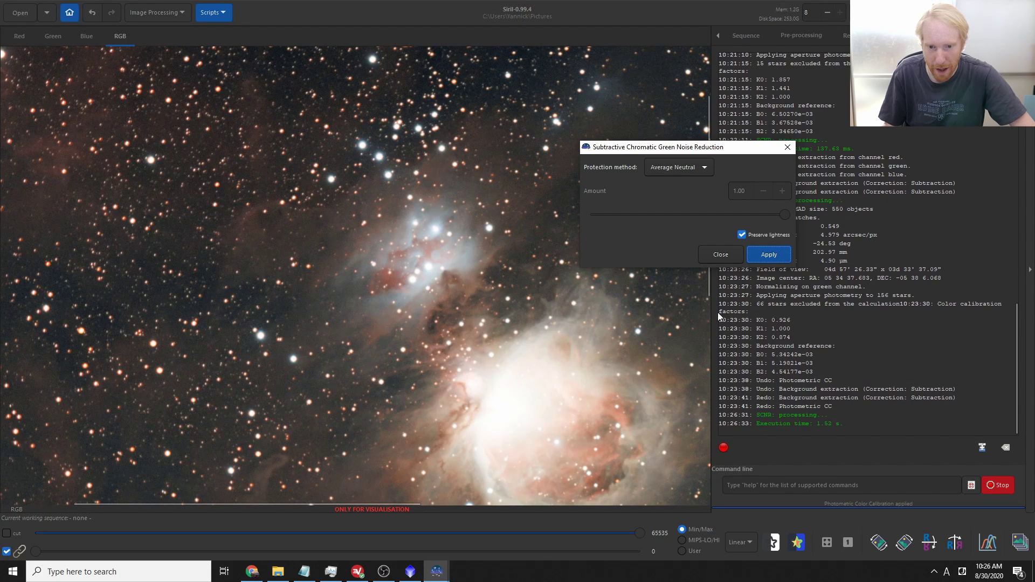
click(739, 258)
scroll(566, 313, down, 3)
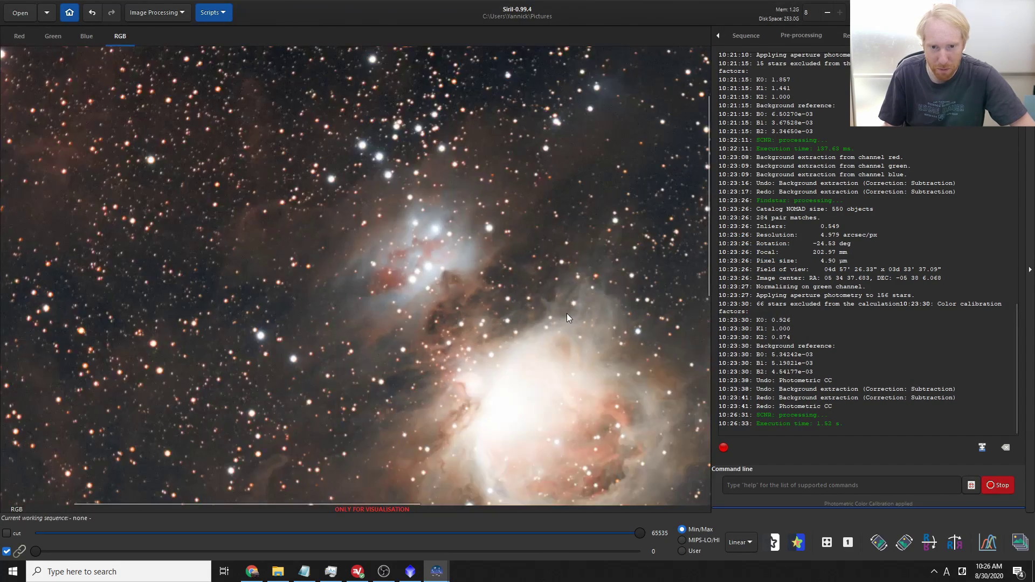
scroll(410, 284, up, 1)
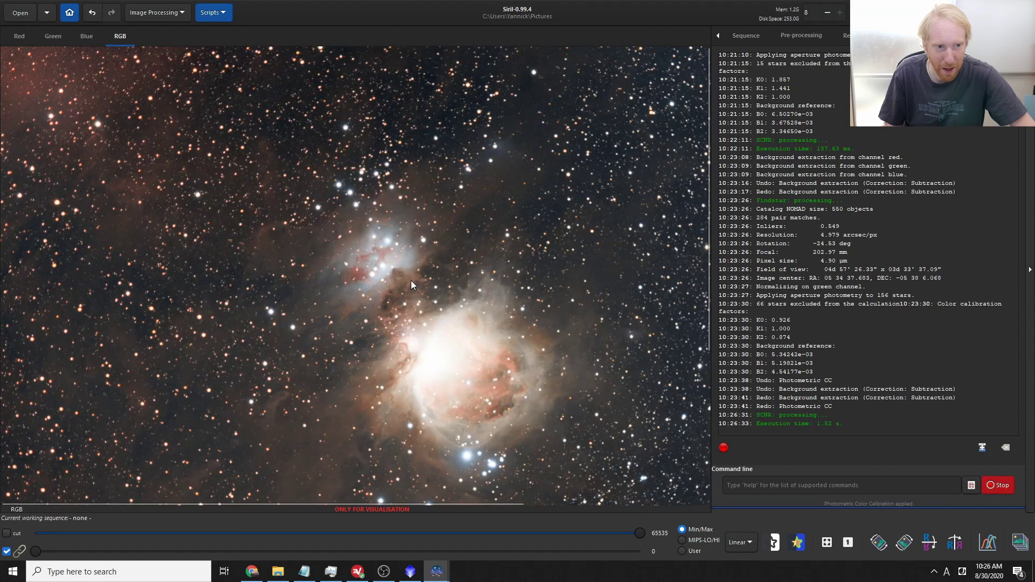
scroll(410, 285, down, 1)
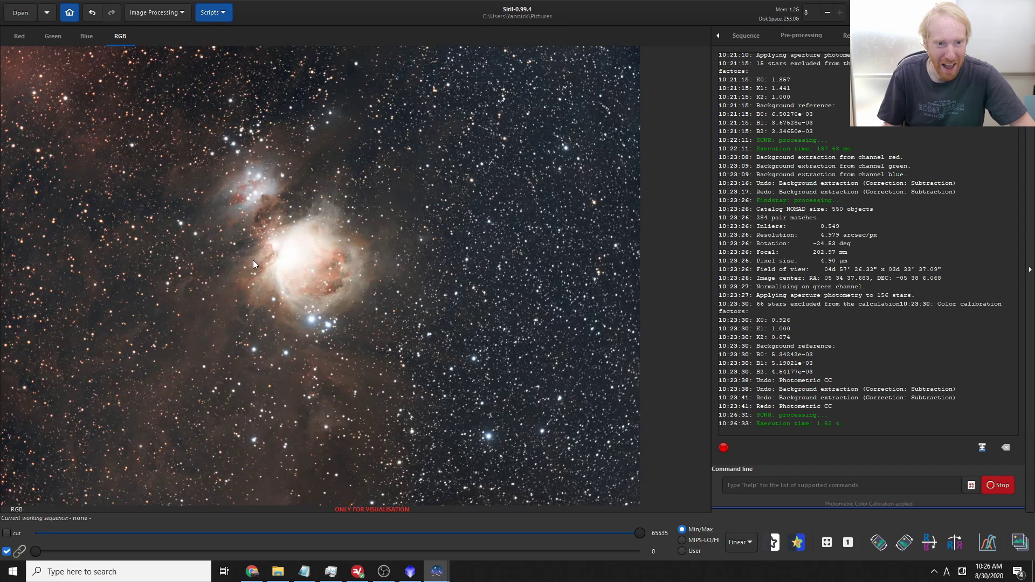
scroll(270, 261, up, 1)
Open CLAHE with tile grid size 8 and compare its preview against the original image.
click(156, 11)
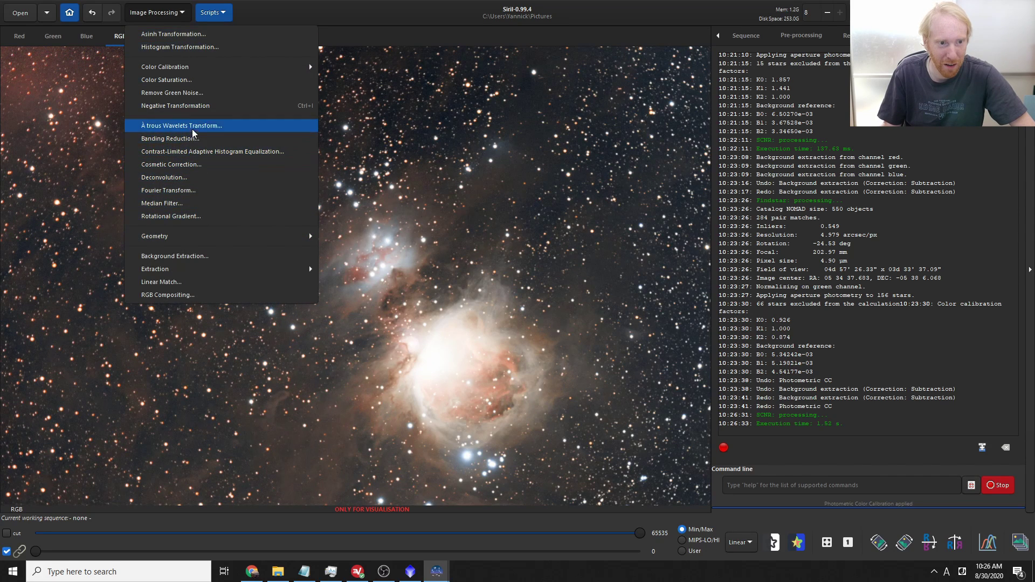
click(175, 156)
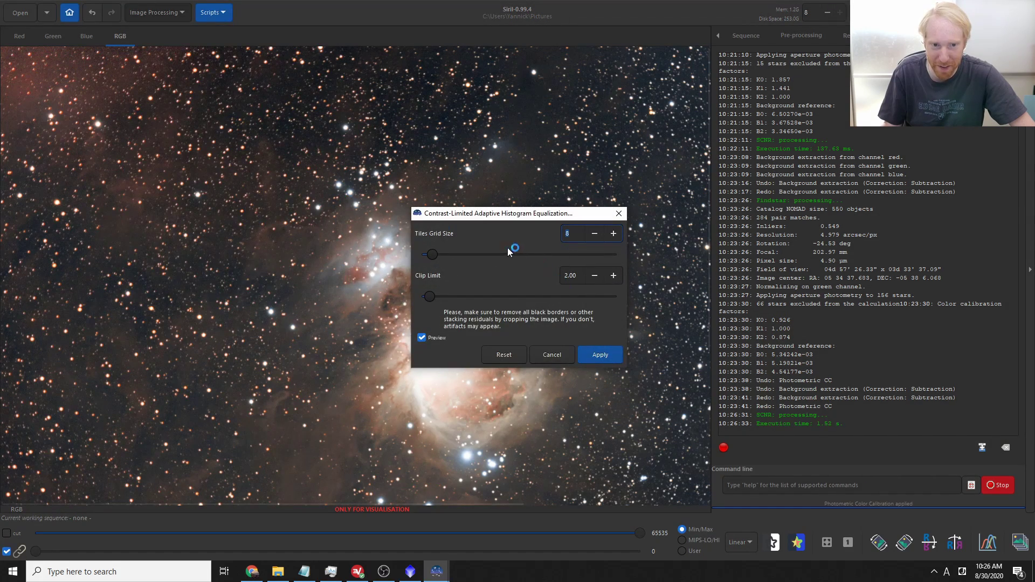
drag(434, 214, 751, 202)
scroll(490, 292, down, 3)
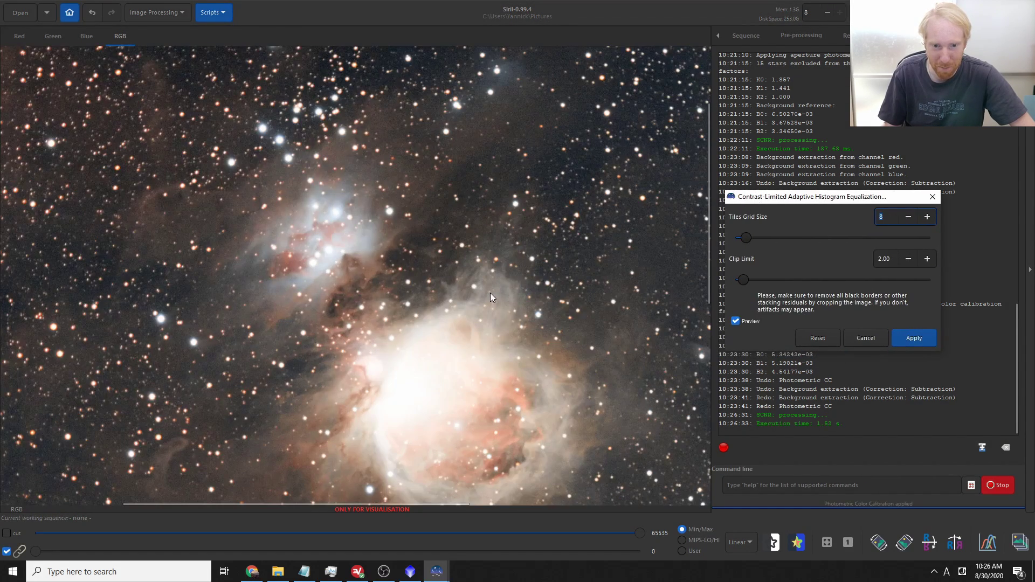
scroll(380, 266, up, 1)
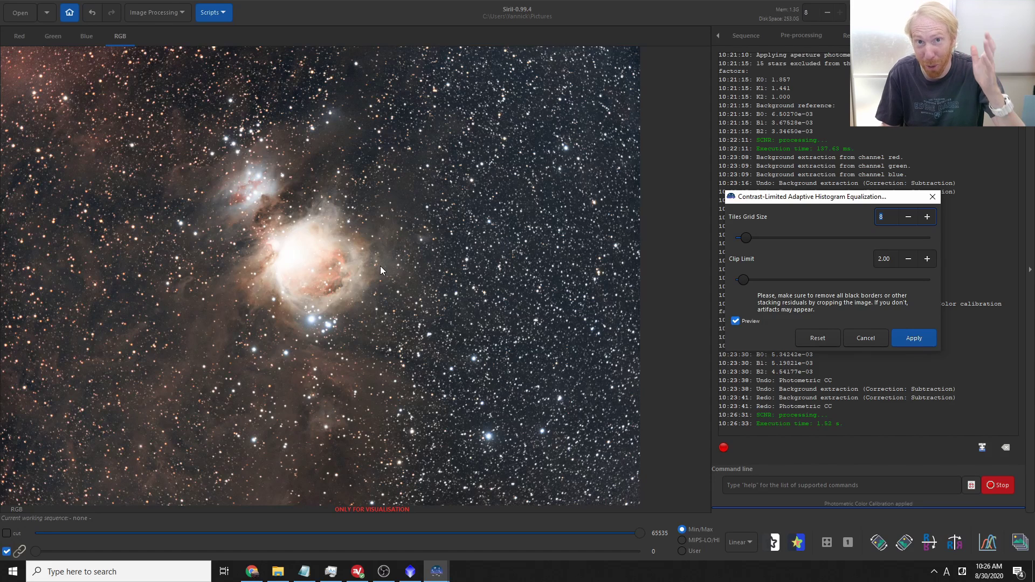
click(740, 322)
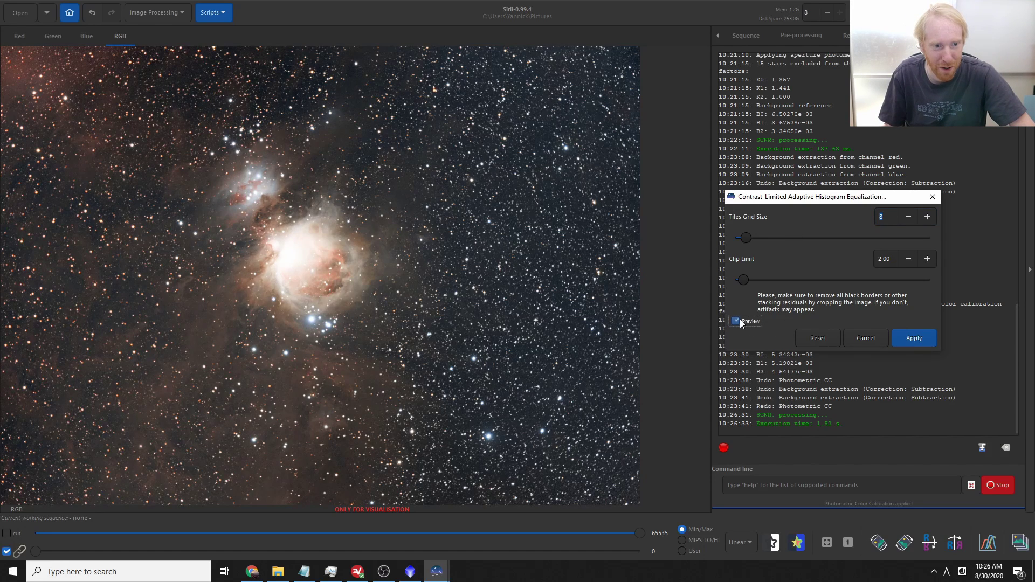
click(740, 322)
click(741, 322)
click(741, 322)
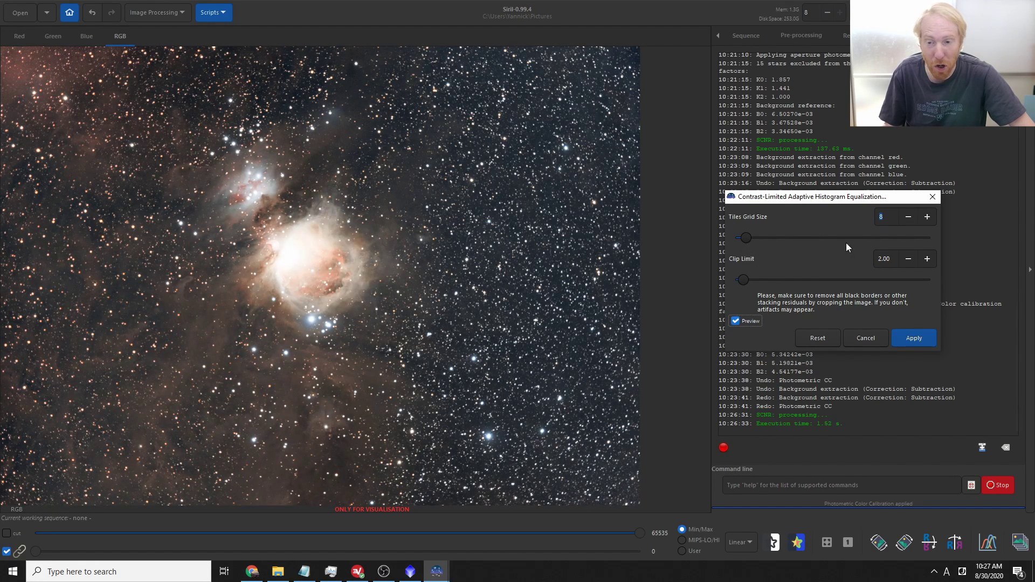
Tune the CLAHE clip limit down to 2.38, comparing previews, and apply the equalization.
mouse_move(745, 280)
mouse_down()
mouse_move(793, 281)
mouse_move(763, 282)
mouse_up()
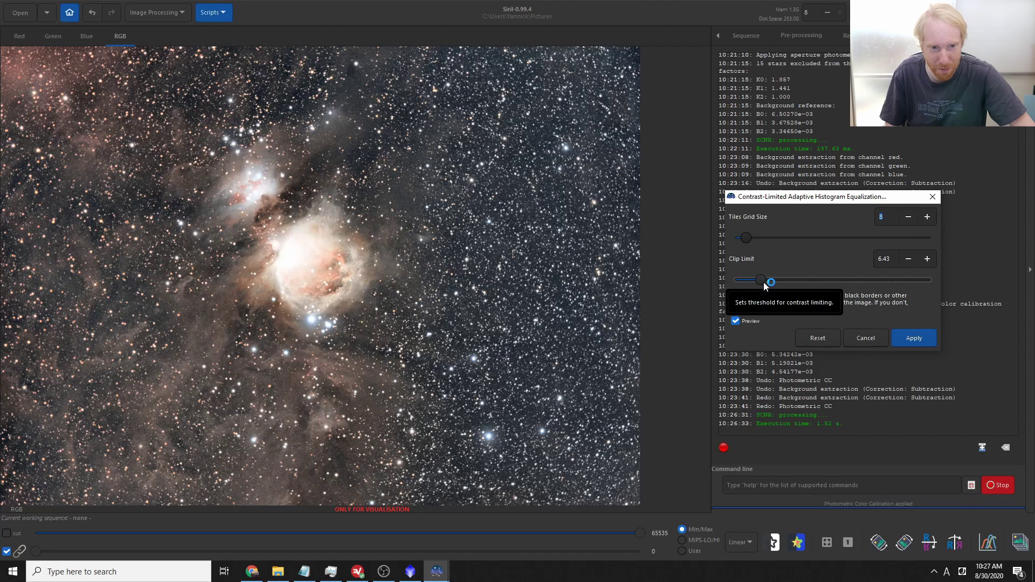
drag(765, 280, 757, 281)
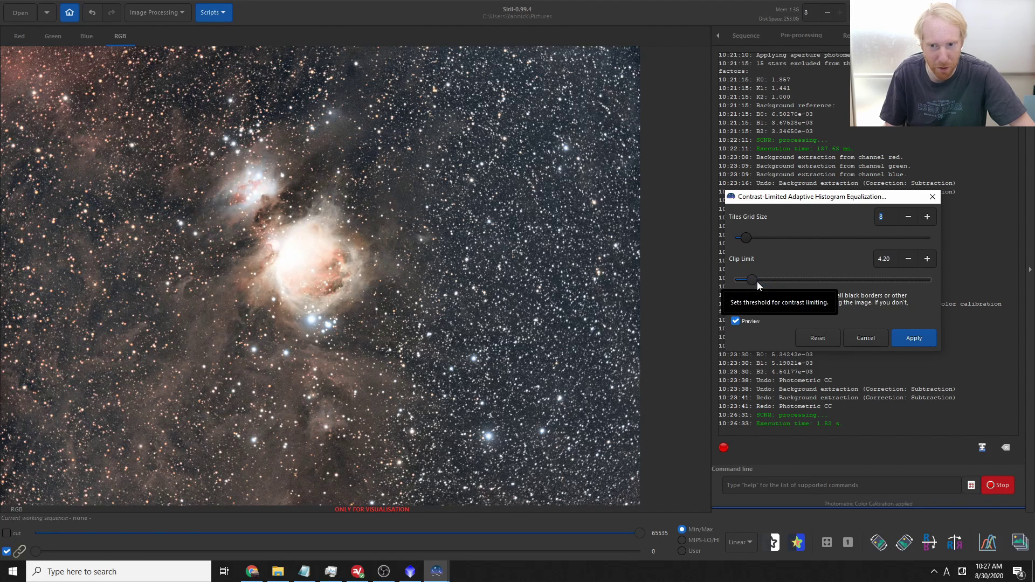
click(738, 321)
click(739, 321)
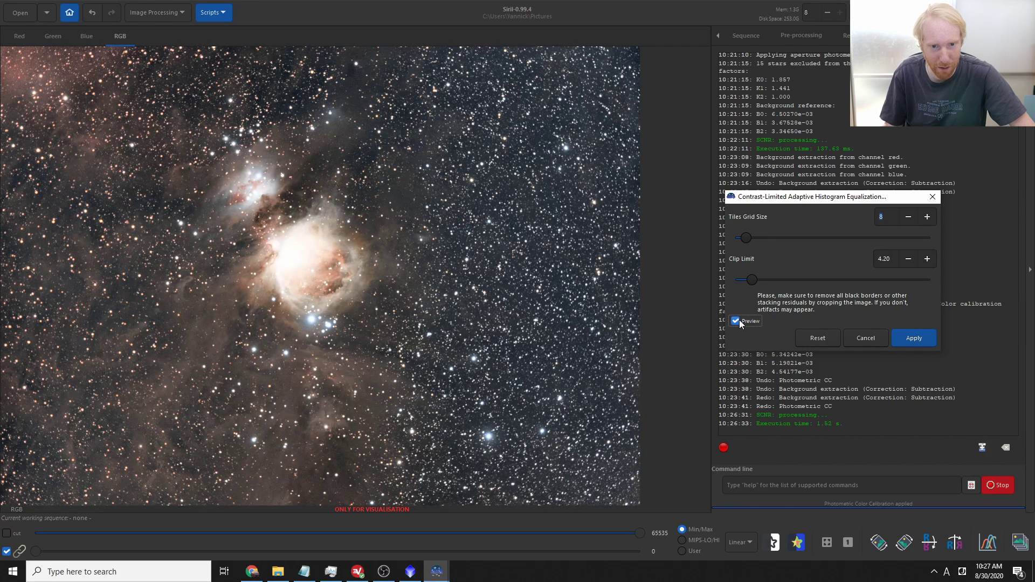
click(739, 321)
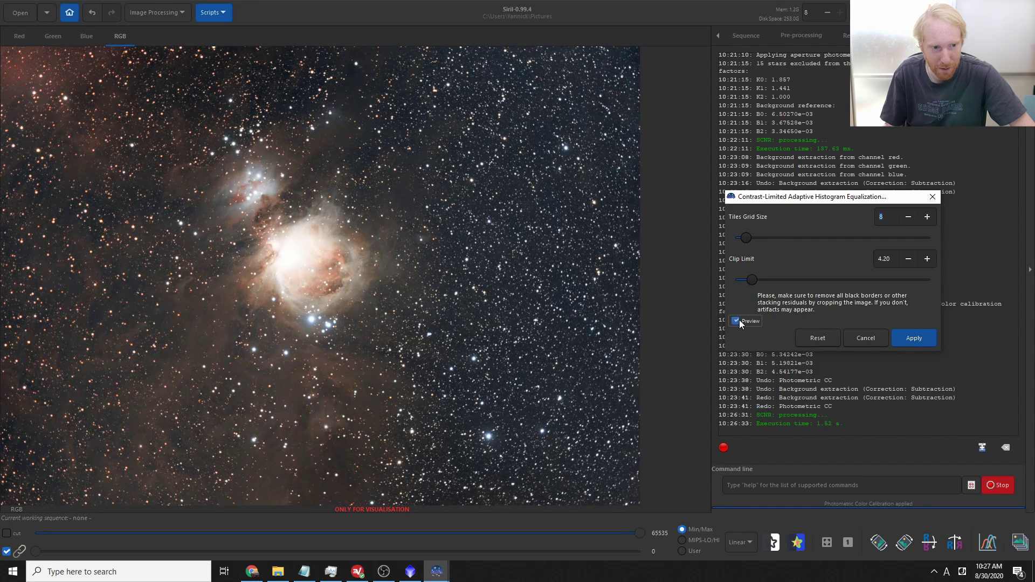
click(740, 321)
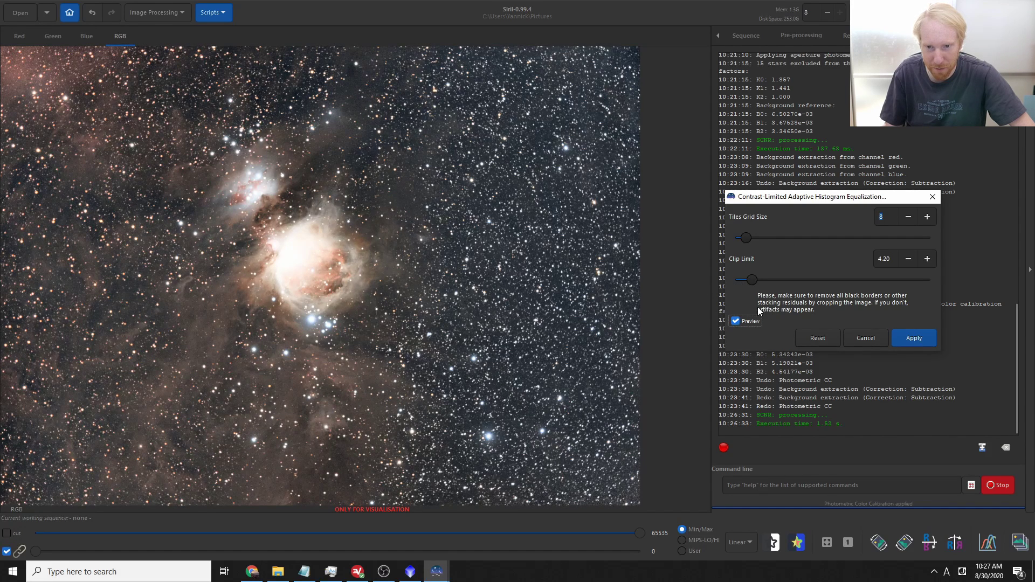
drag(752, 278, 748, 279)
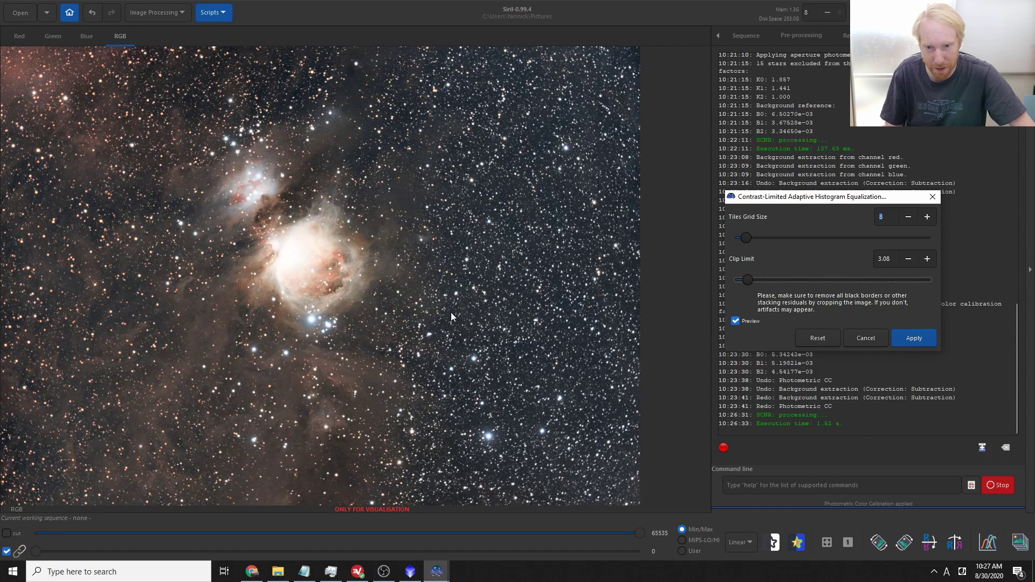
click(735, 322)
click(736, 322)
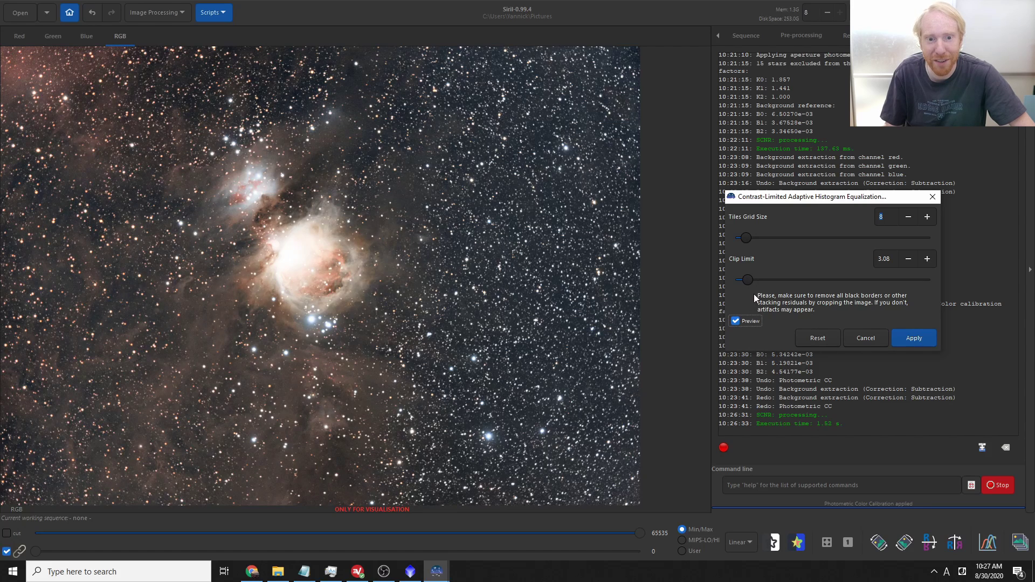
drag(748, 279, 746, 280)
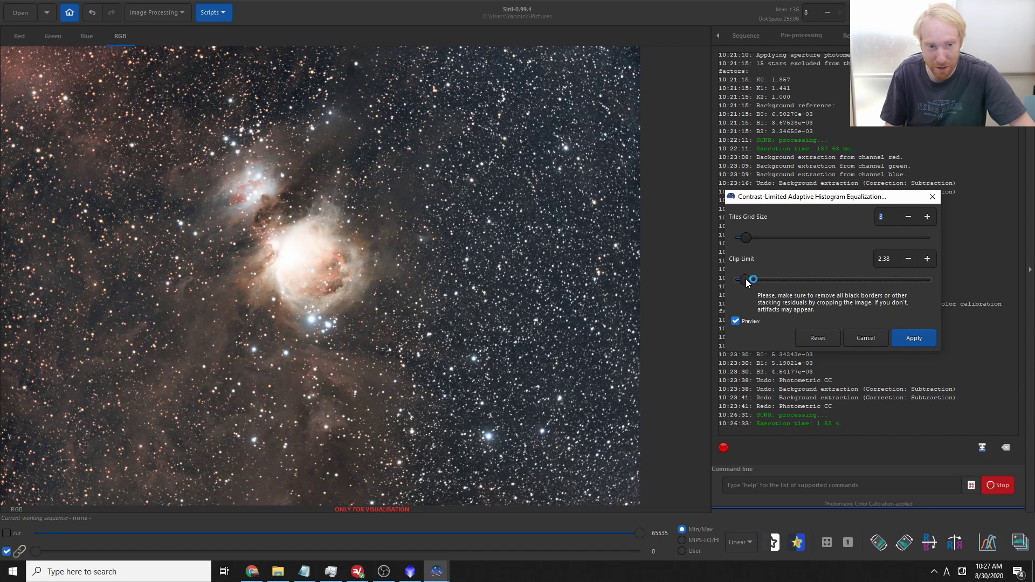
click(737, 322)
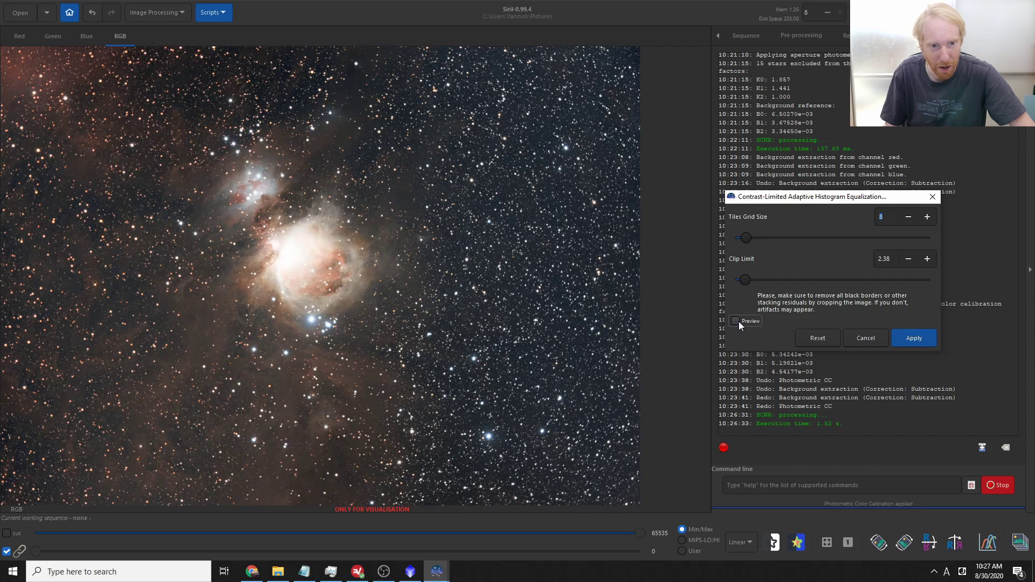
click(737, 322)
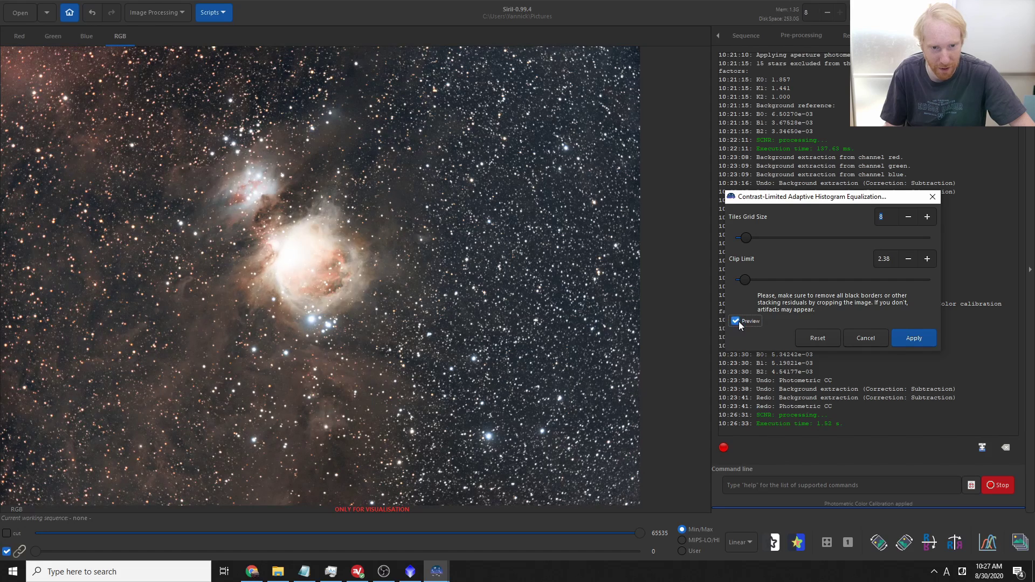
click(915, 339)
scroll(511, 257, up, 4)
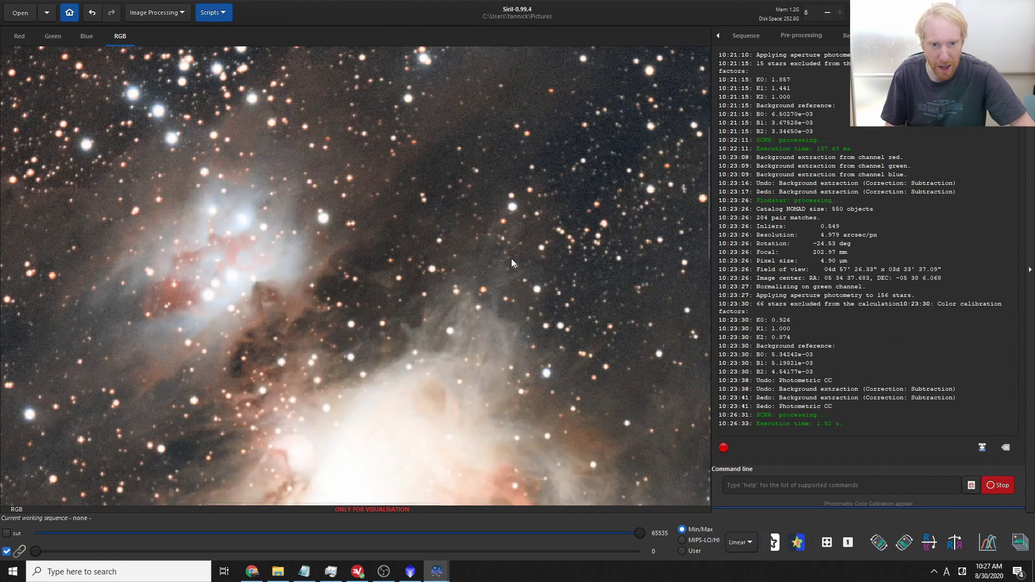
scroll(508, 256, down, 1)
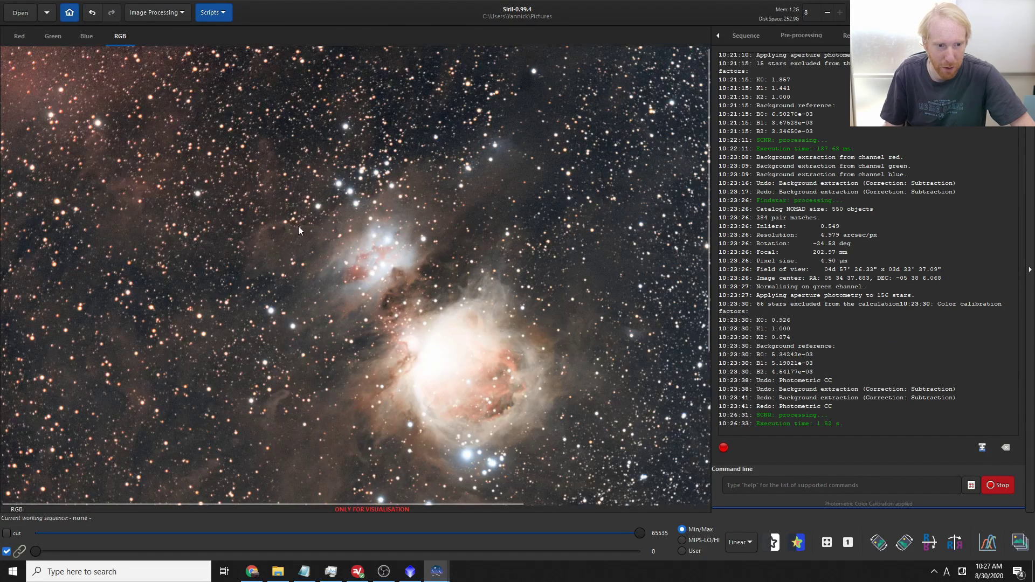
scroll(360, 195, down, 1)
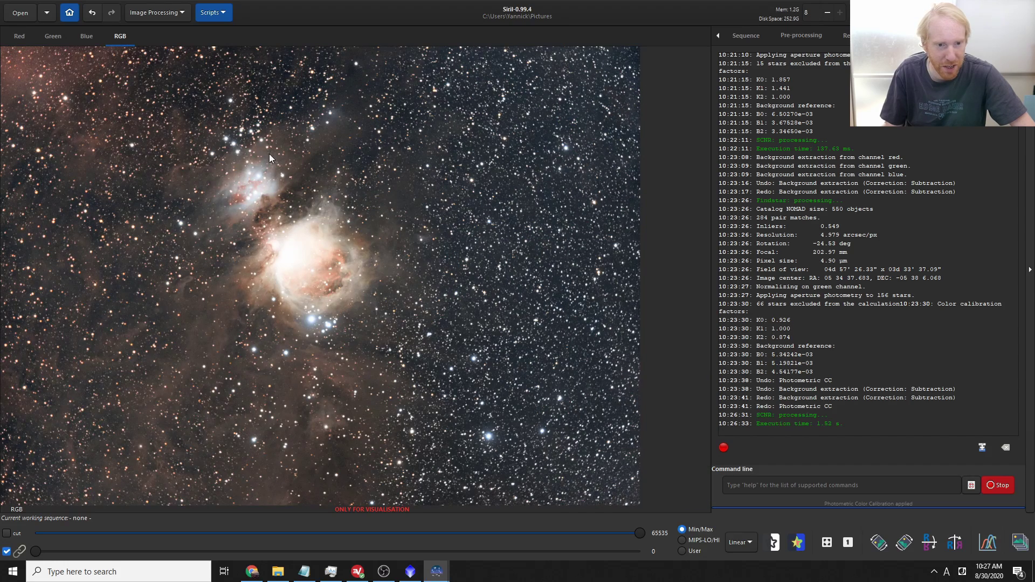
click(151, 15)
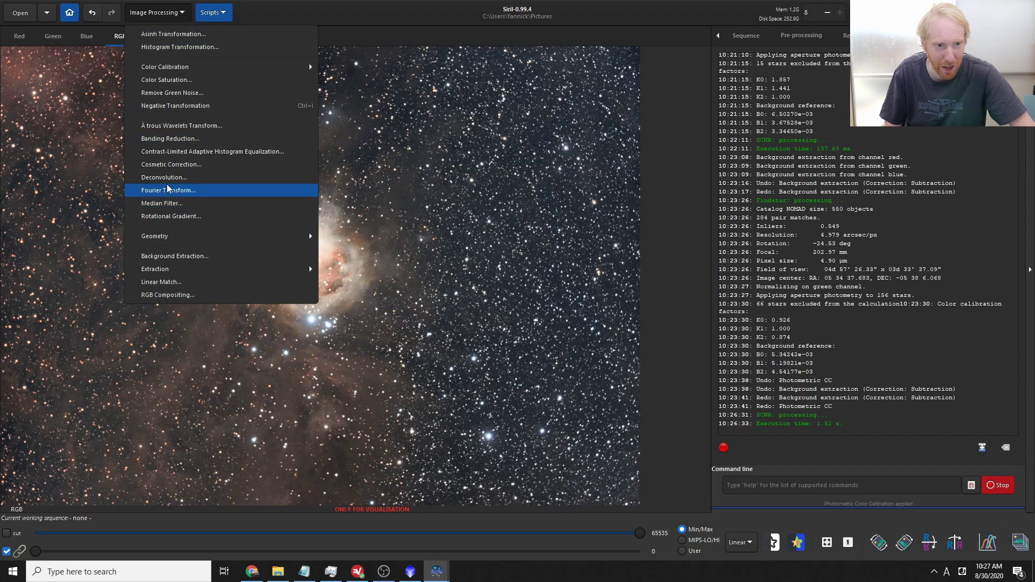
click(155, 173)
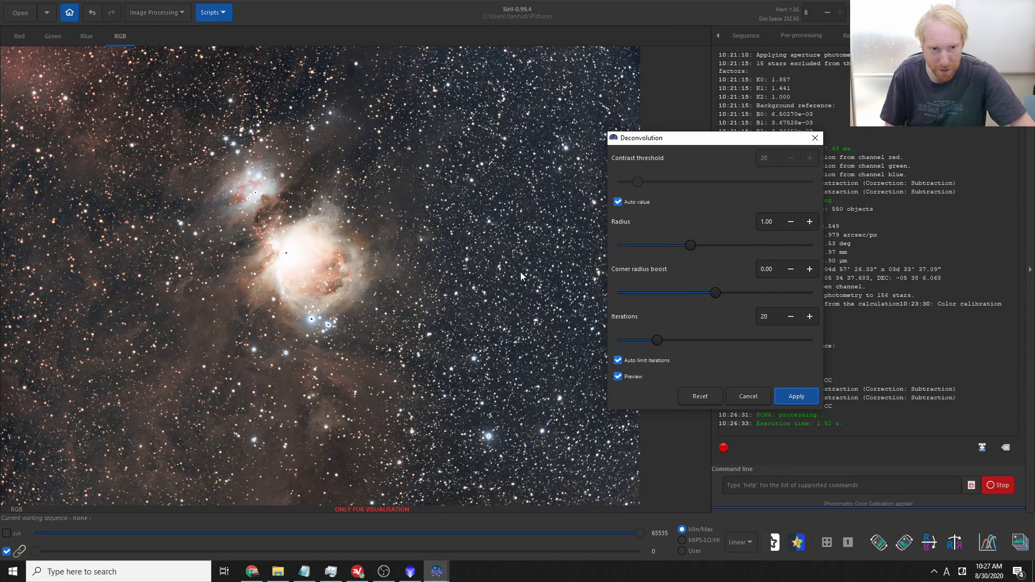
scroll(462, 224, up, 1)
scroll(463, 220, up, 1)
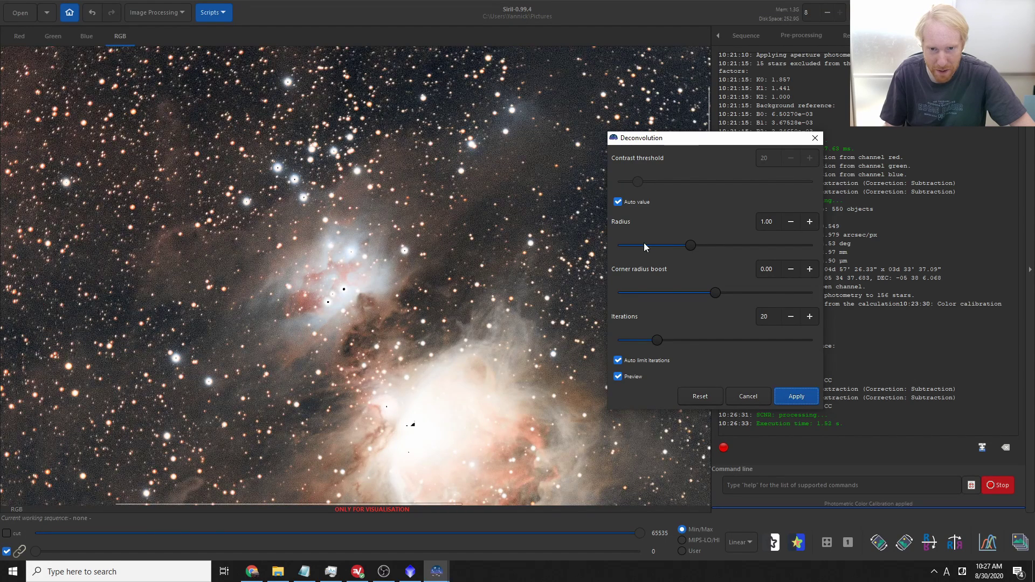
drag(690, 244, 628, 251)
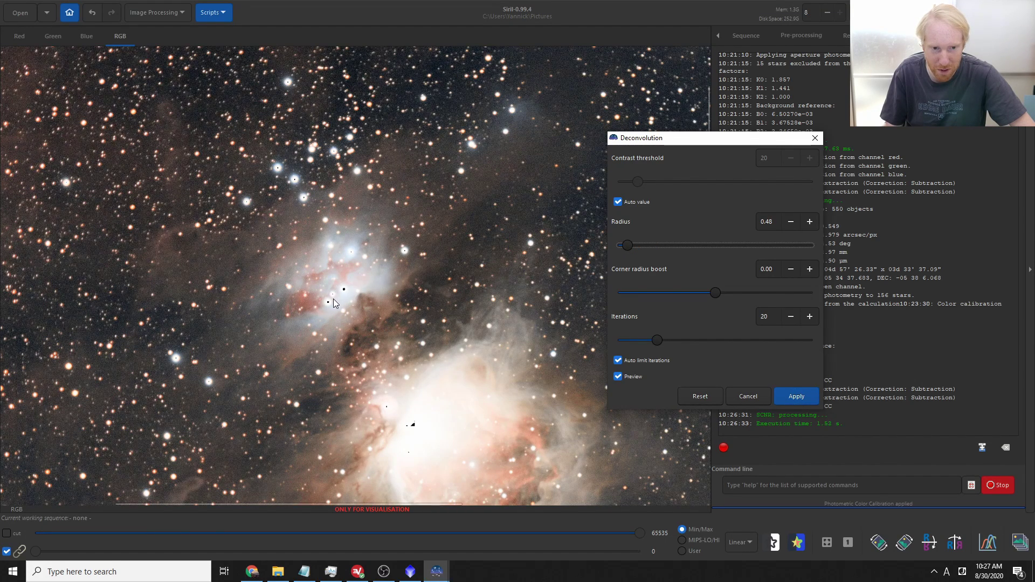
click(747, 399)
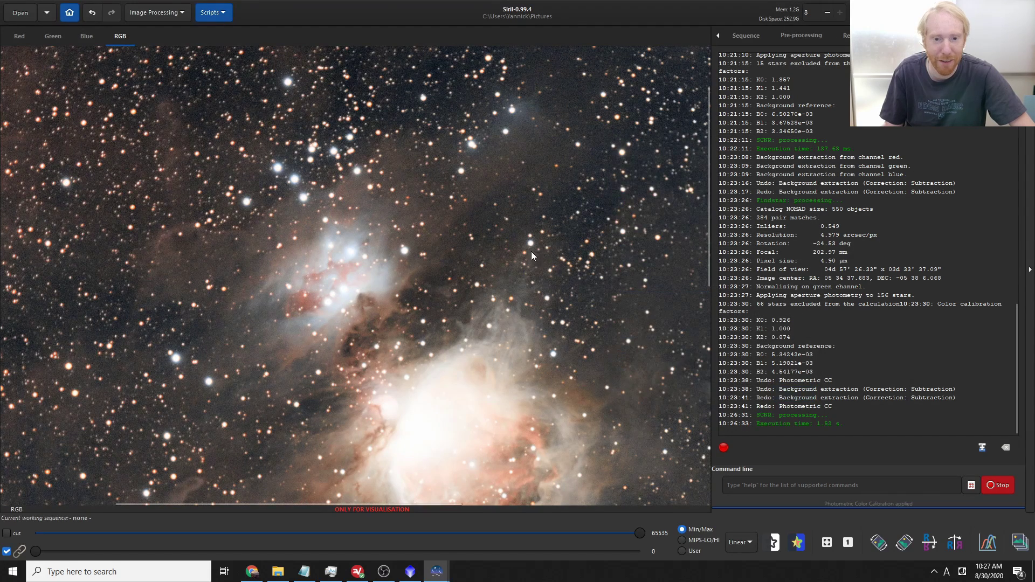
scroll(523, 247, down, 3)
scroll(515, 243, up, 1)
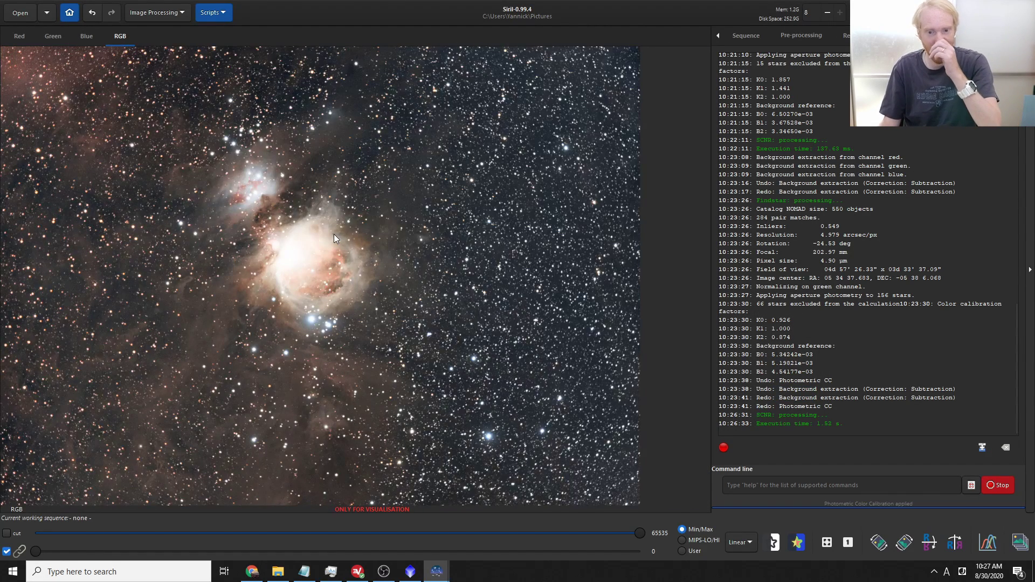
click(100, 16)
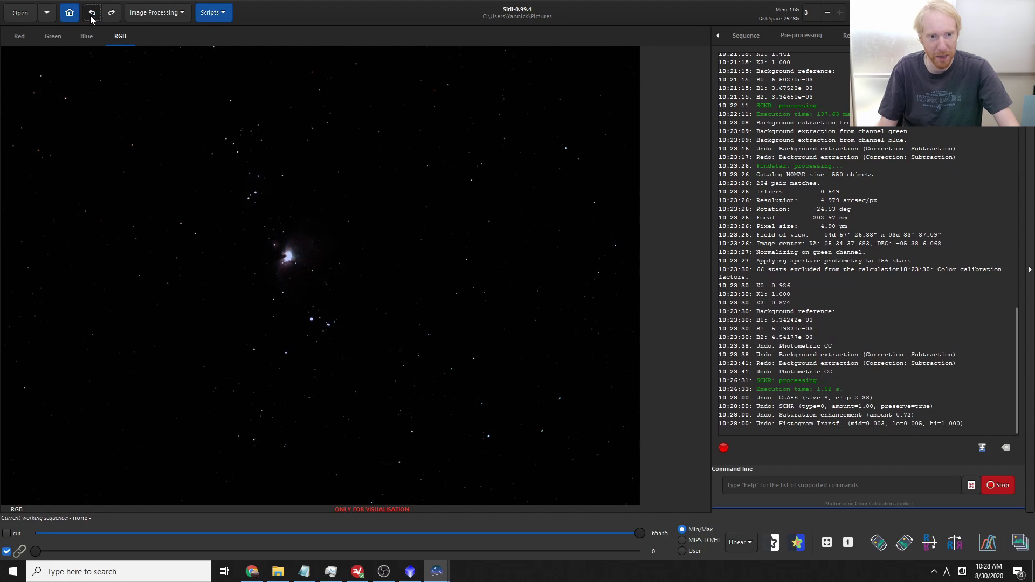
click(755, 546)
click(757, 511)
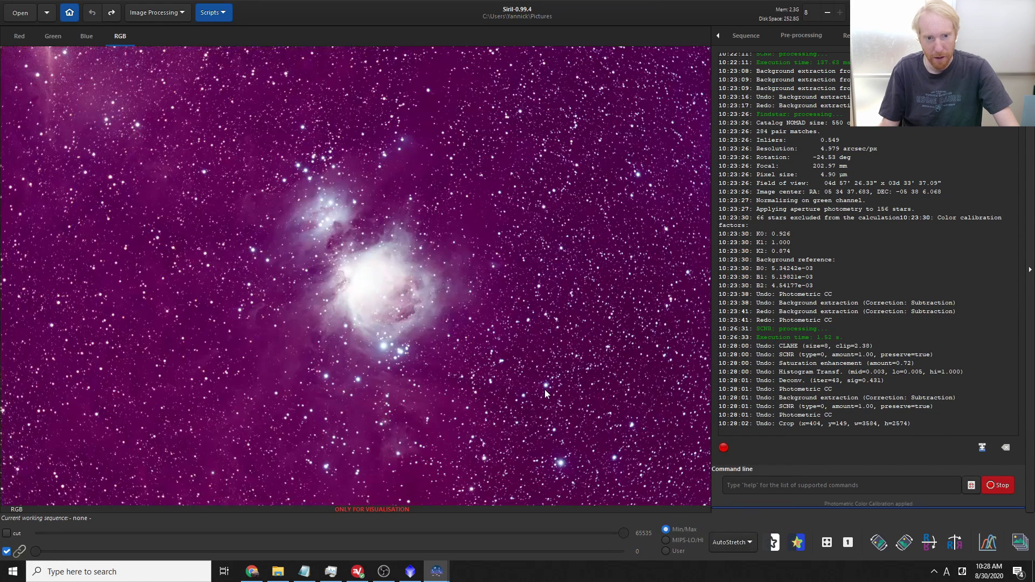
scroll(544, 390, up, 4)
scroll(490, 324, up, 2)
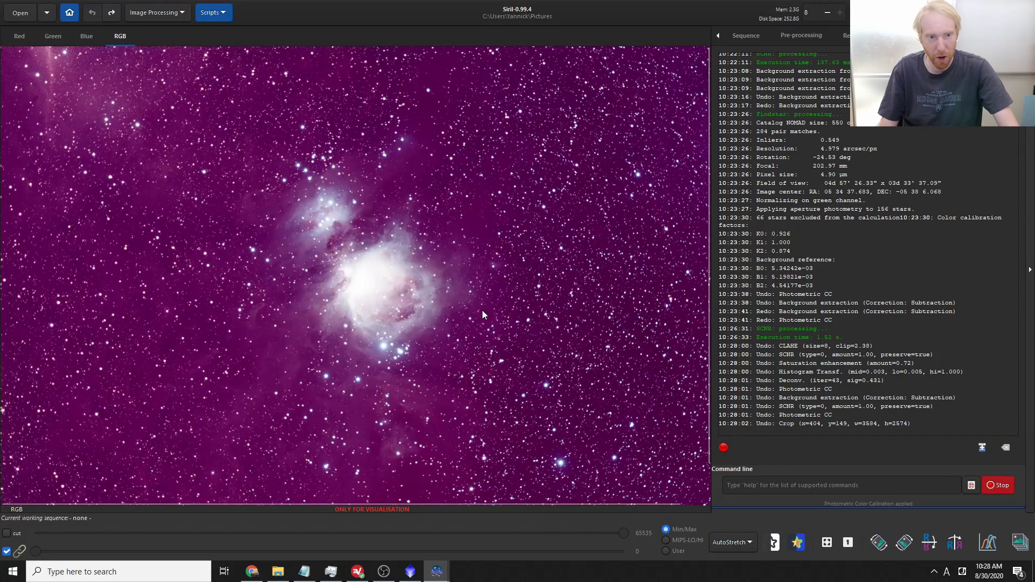
click(114, 20)
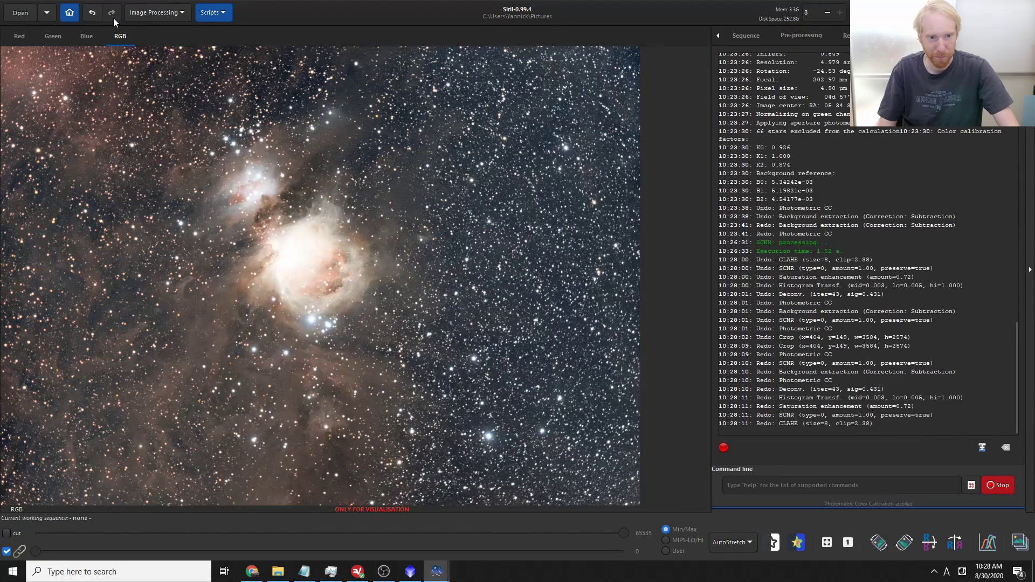
click(733, 542)
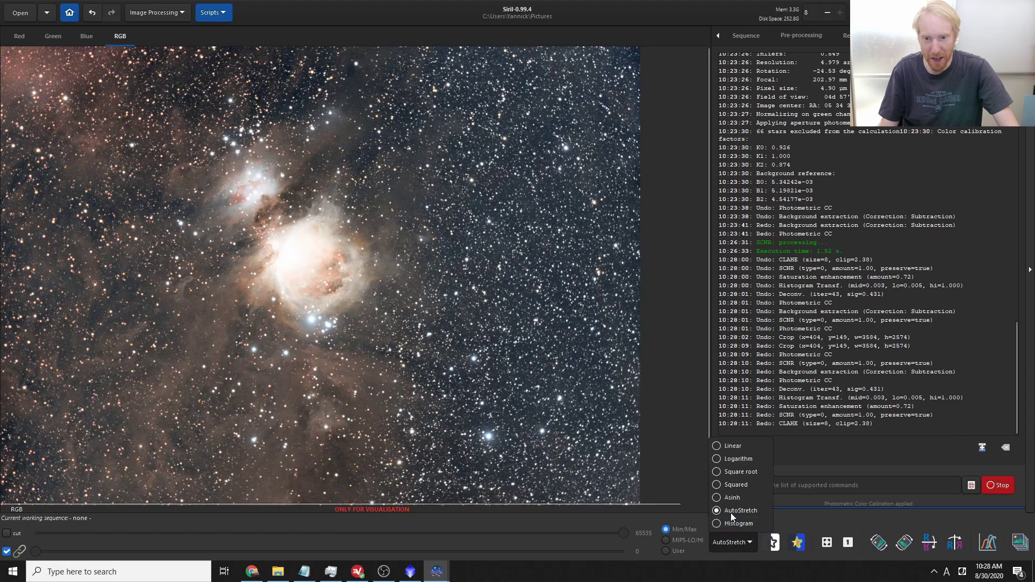
click(727, 445)
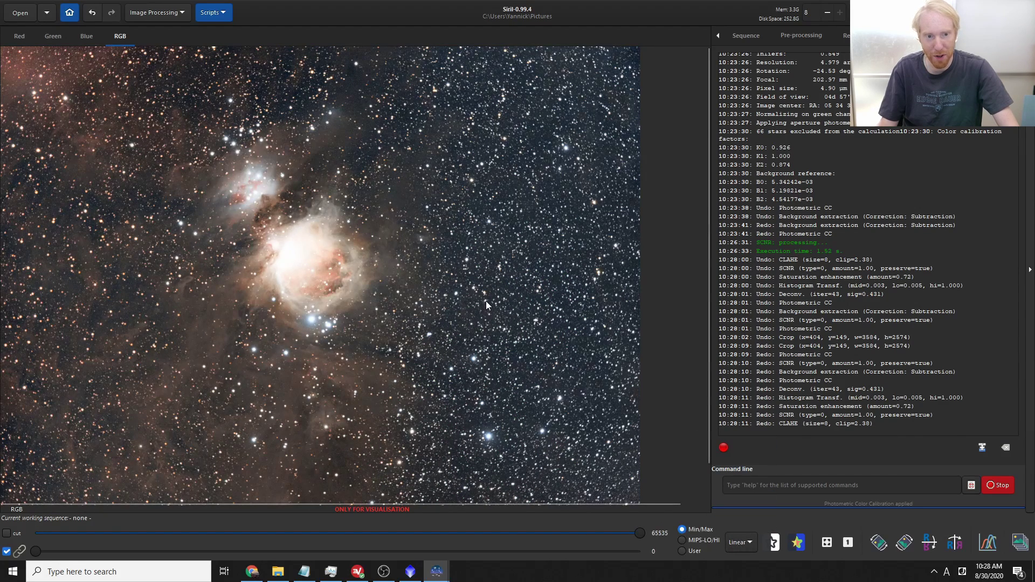
scroll(485, 304, up, 1)
scroll(459, 277, down, 2)
scroll(409, 267, up, 1)
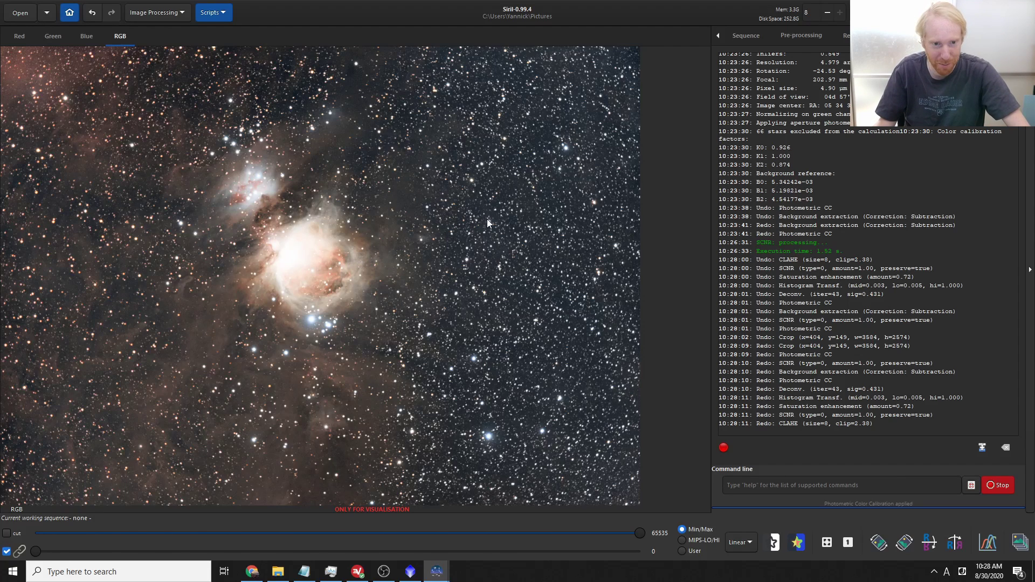
right_click(267, 174)
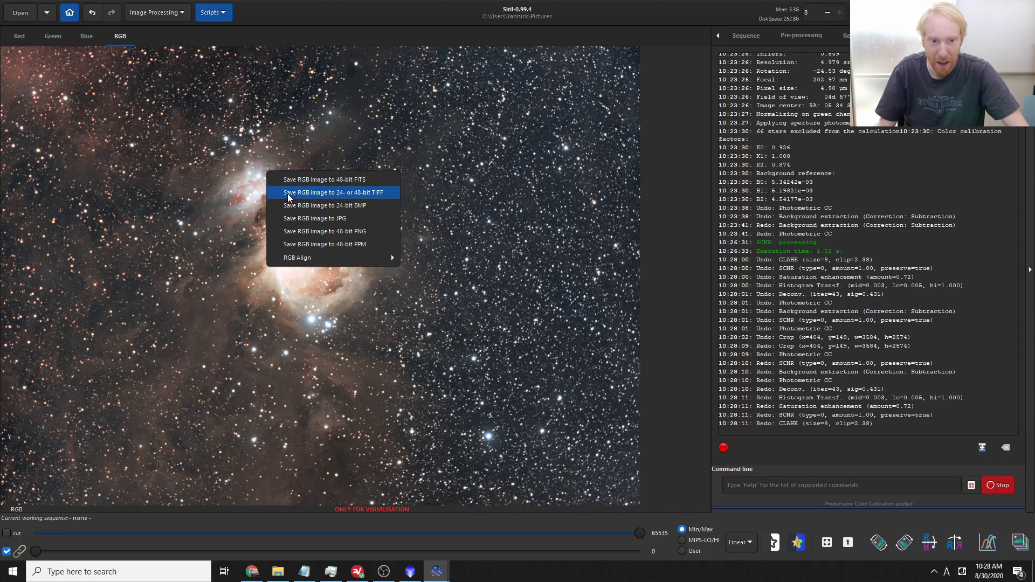
Save the processed Orion image as the 32-bit TIFF file Hello.tif.
click(333, 193)
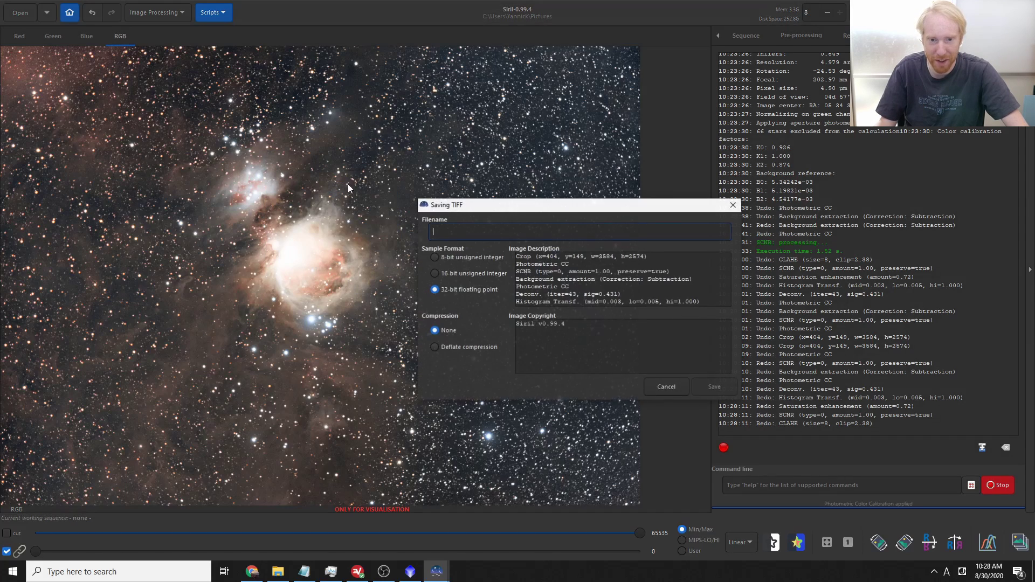
text(Hello)
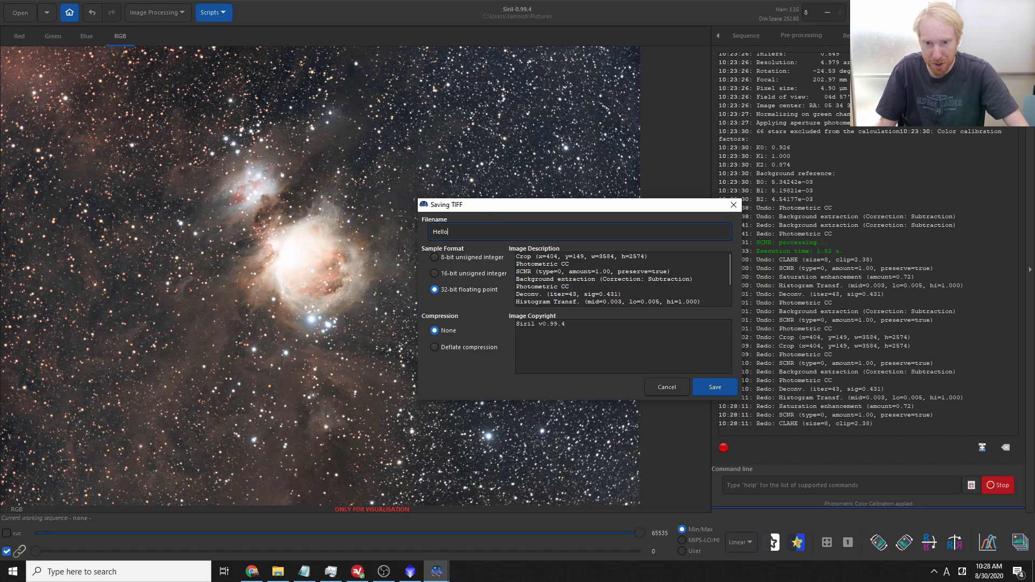
click(716, 388)
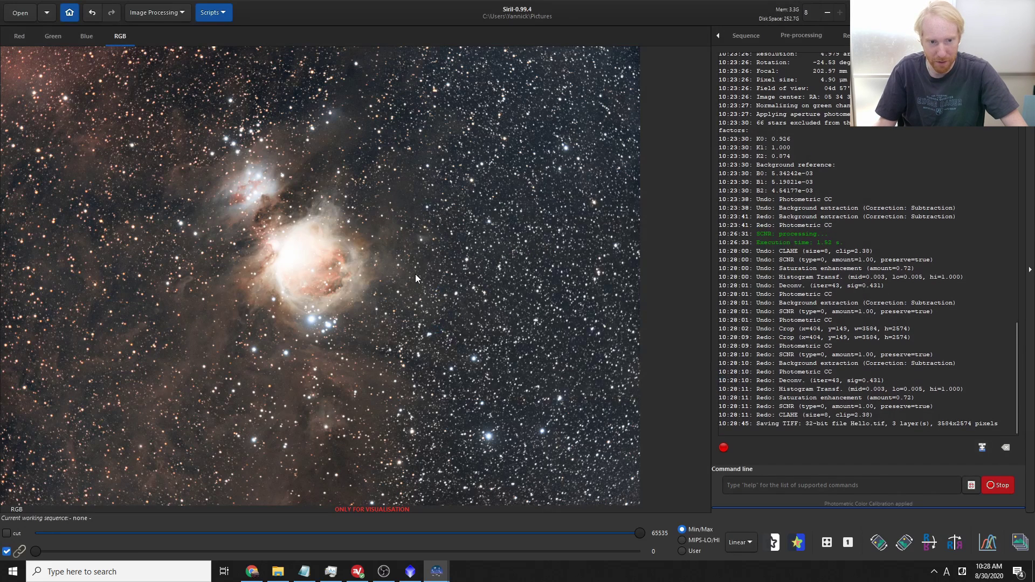
key(super)
Launch GIMP with Hello.tif open and dismiss the About GIMP window.
text(gimp)
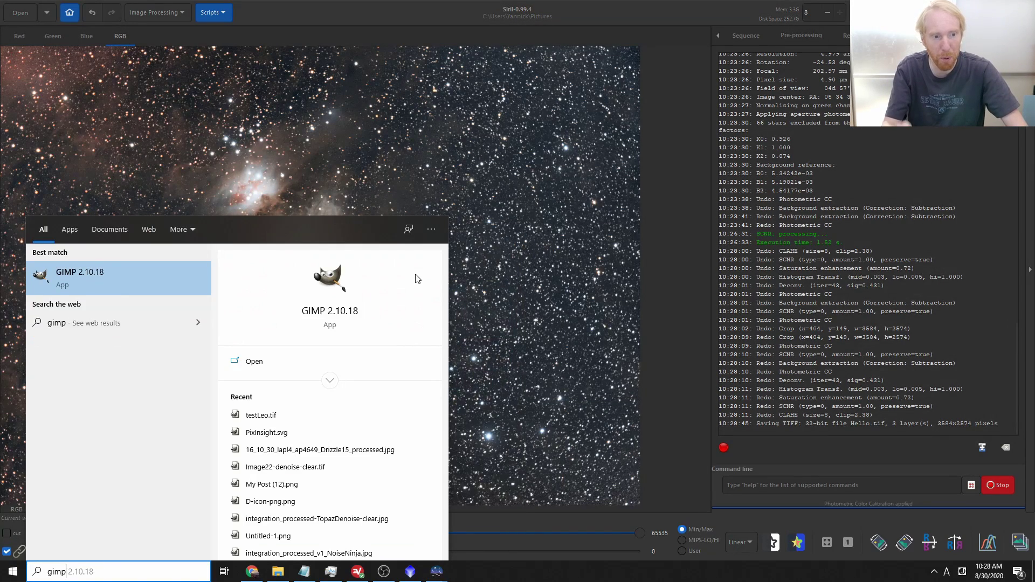
key(Return)
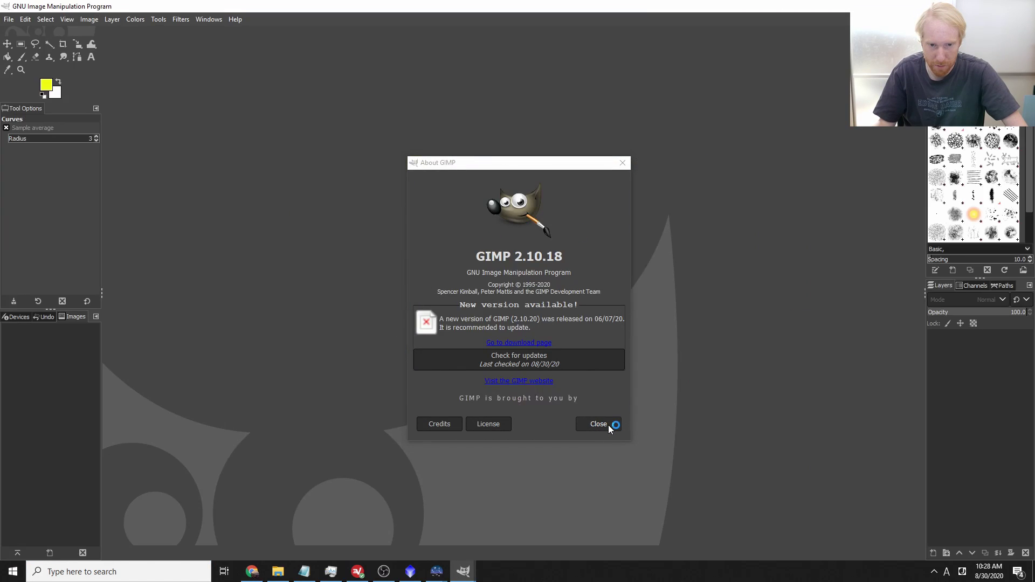
click(598, 424)
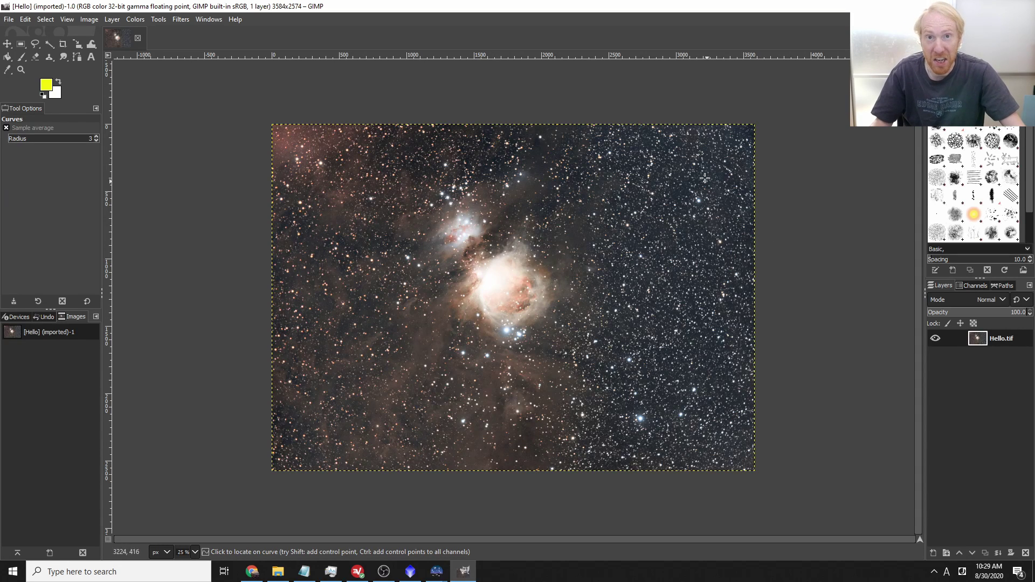
click(159, 20)
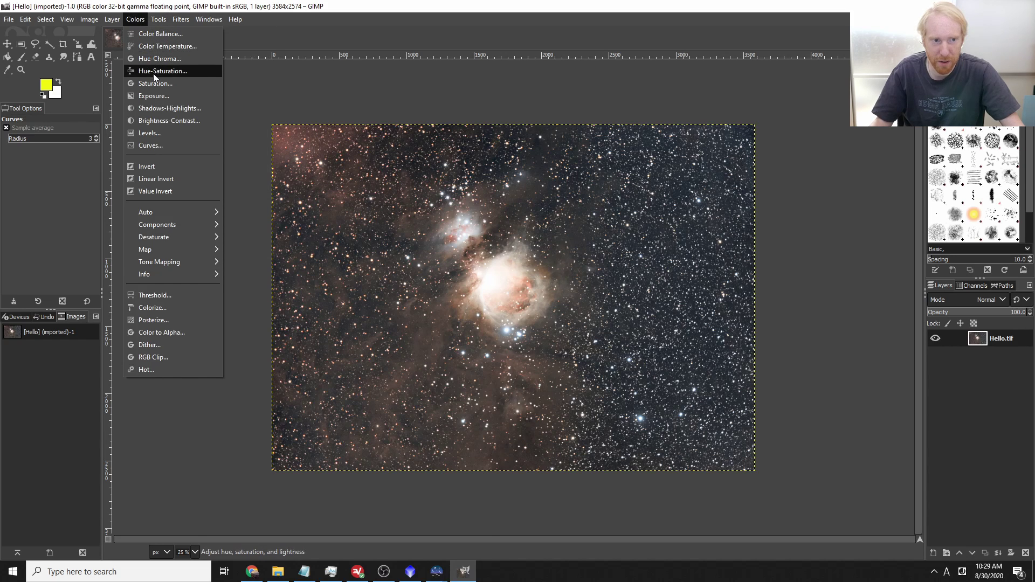
click(154, 96)
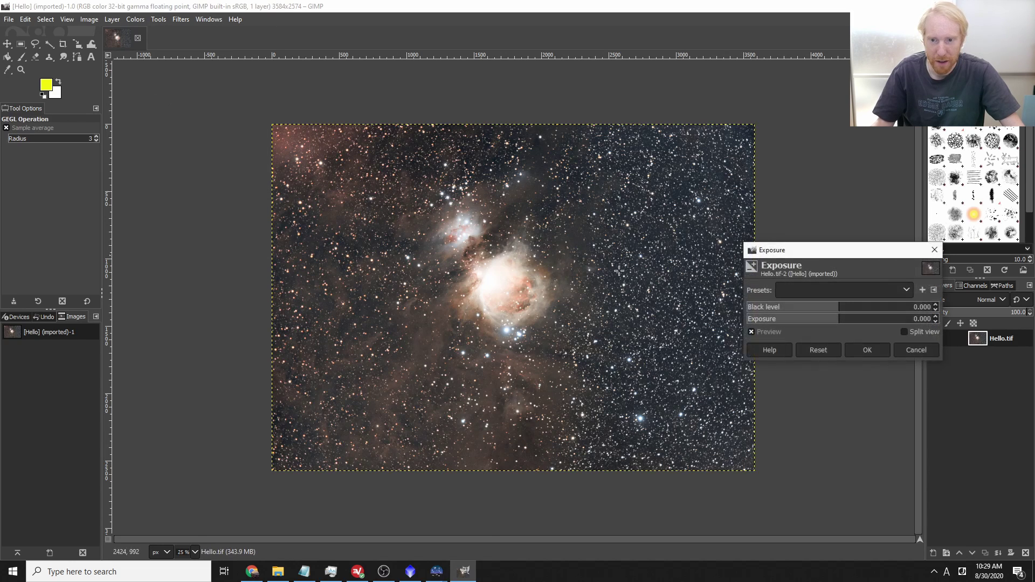
click(857, 308)
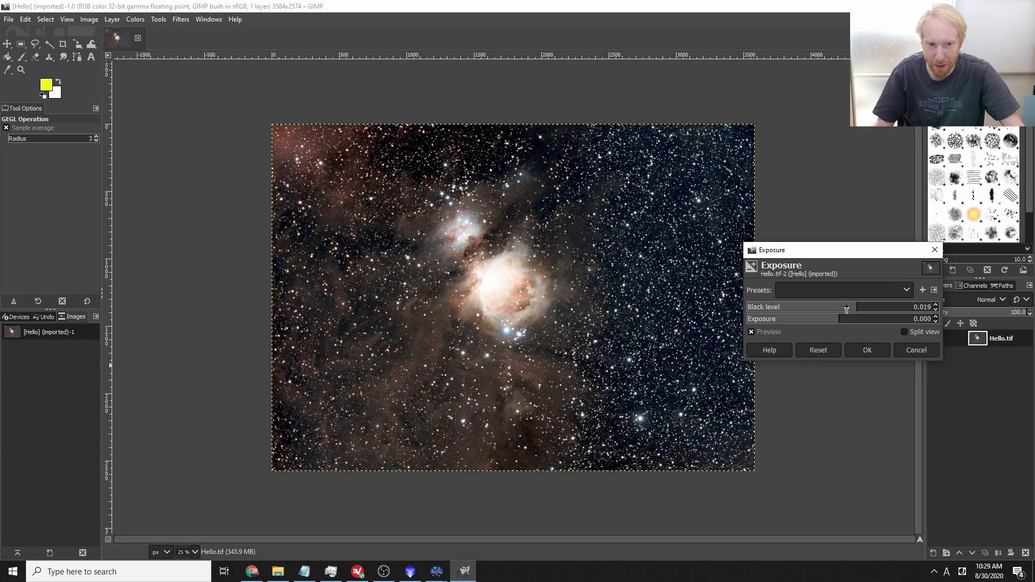
drag(847, 310, 831, 322)
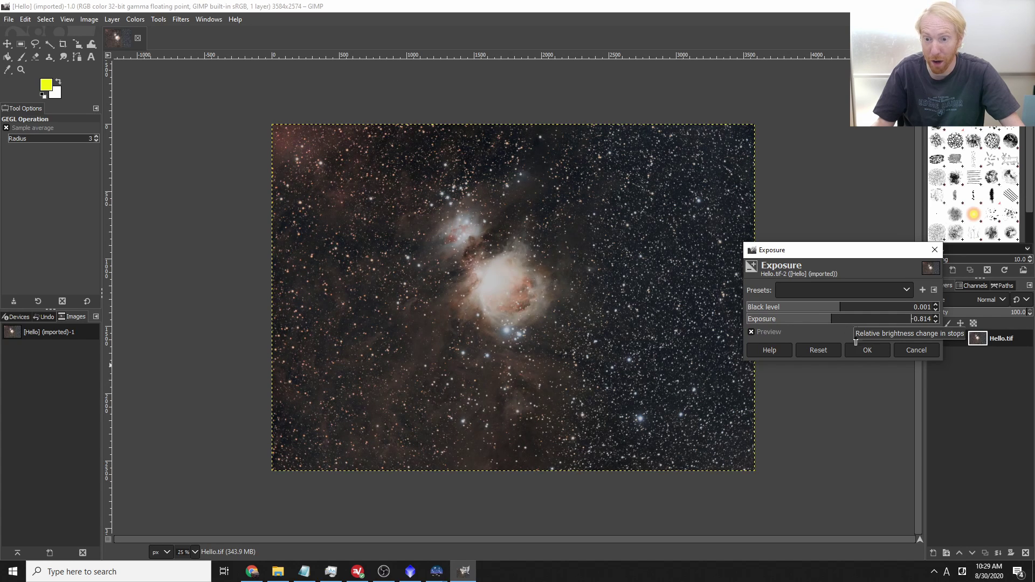
click(927, 354)
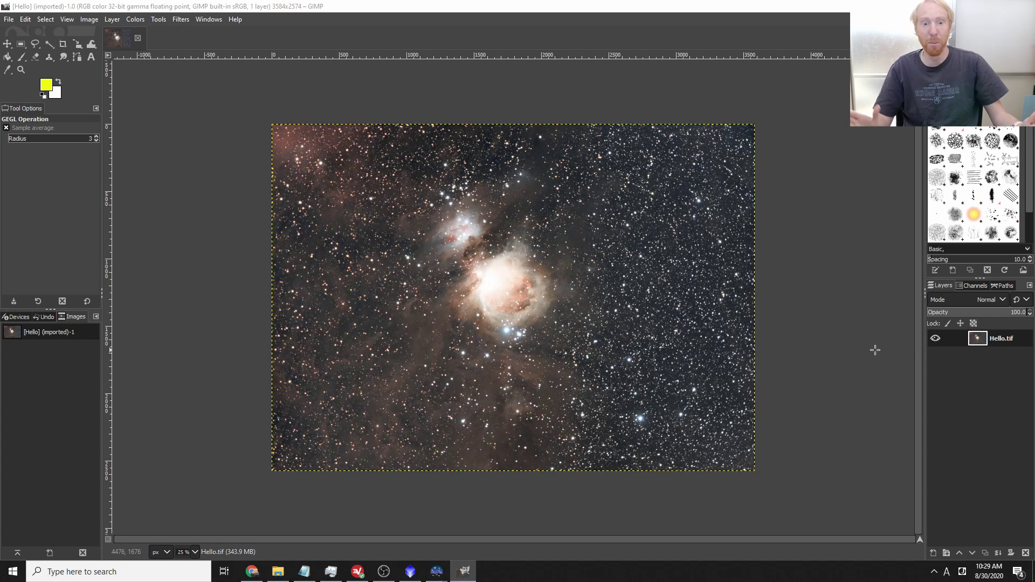